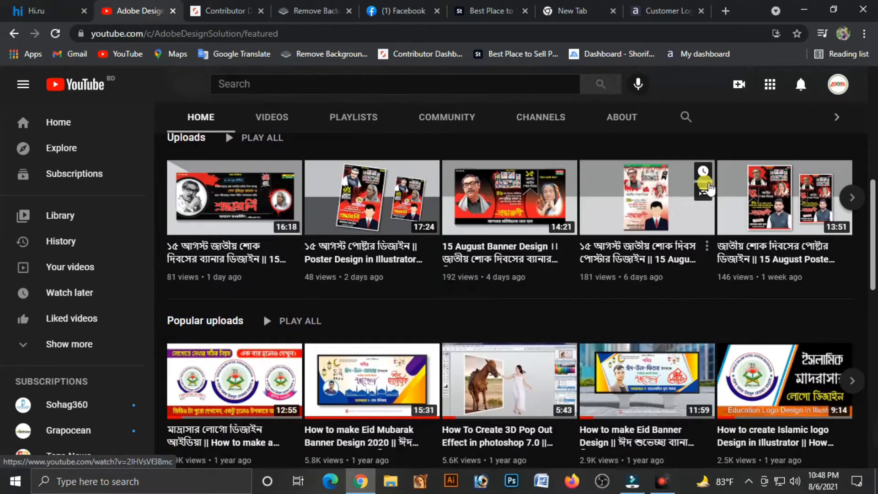
scroll(608, 294, "down", 1)
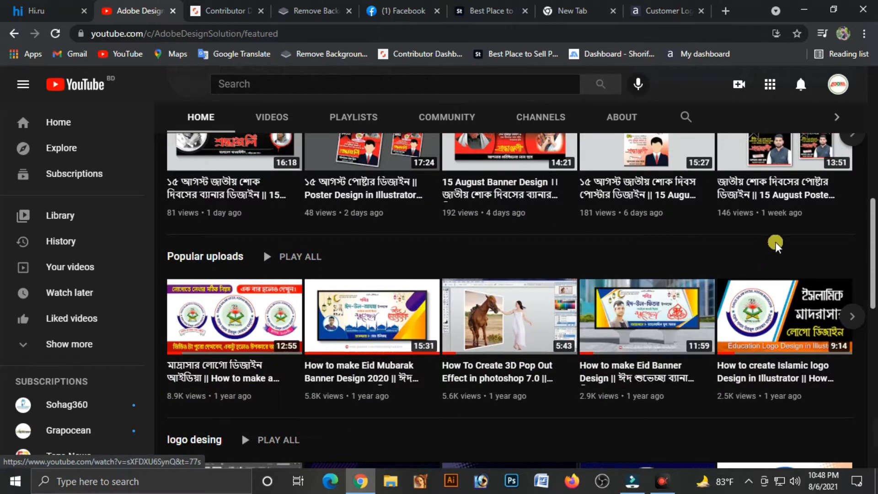
scroll(787, 243, "down", 3)
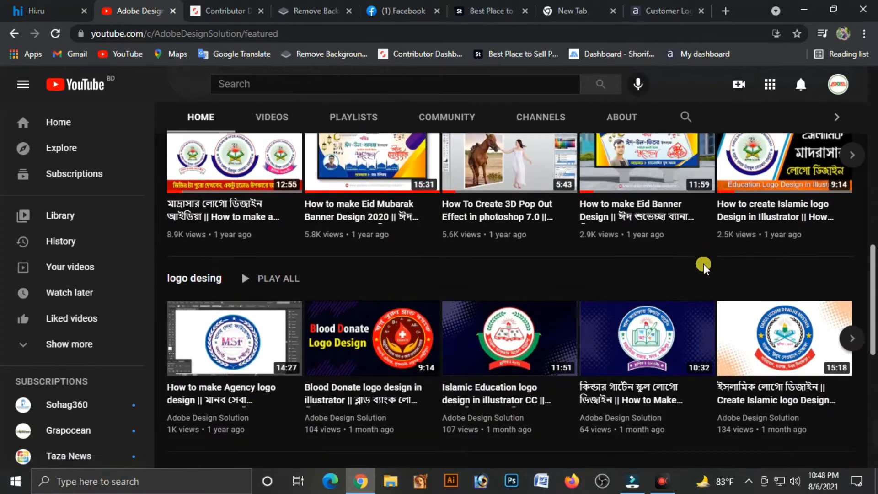
scroll(715, 283, "down", 2)
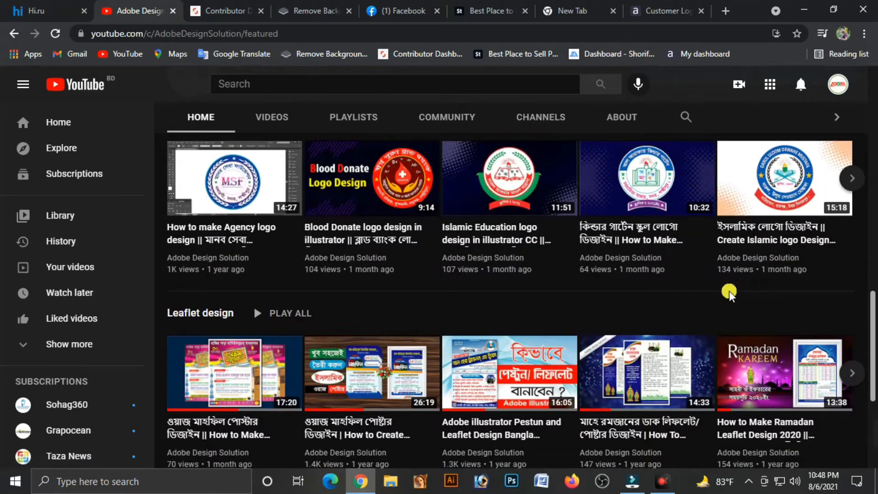
scroll(728, 293, "up", 8)
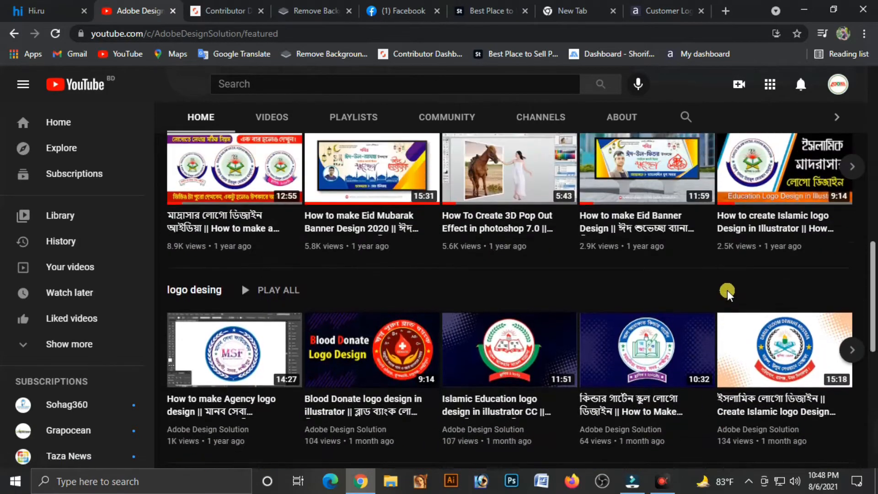
scroll(727, 292, "up", 7)
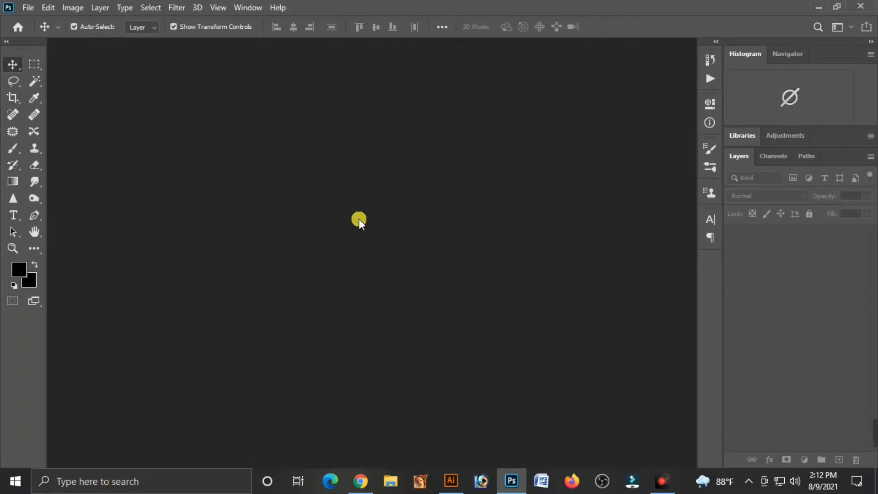
Step: Create a new 84 x 36 inch document at 72 pixels/inch in CMYK Color with transparent background contents
left_click(27, 7)
left_click(44, 22)
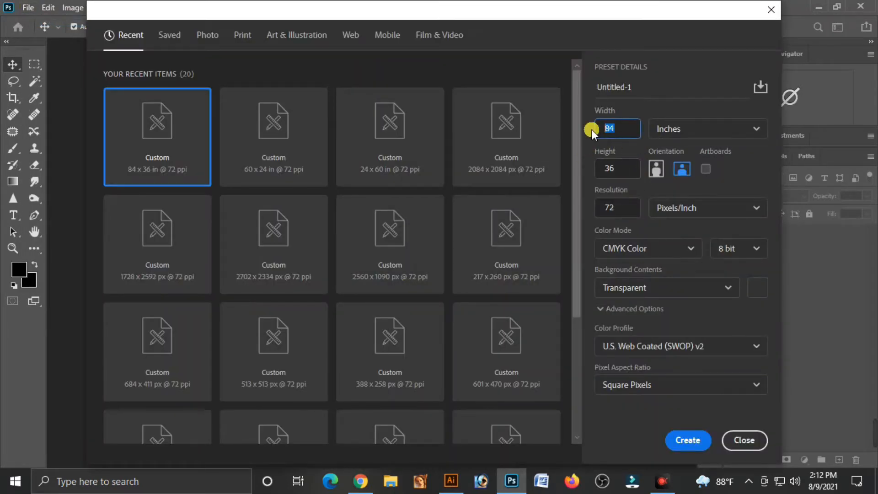
key("Tab")
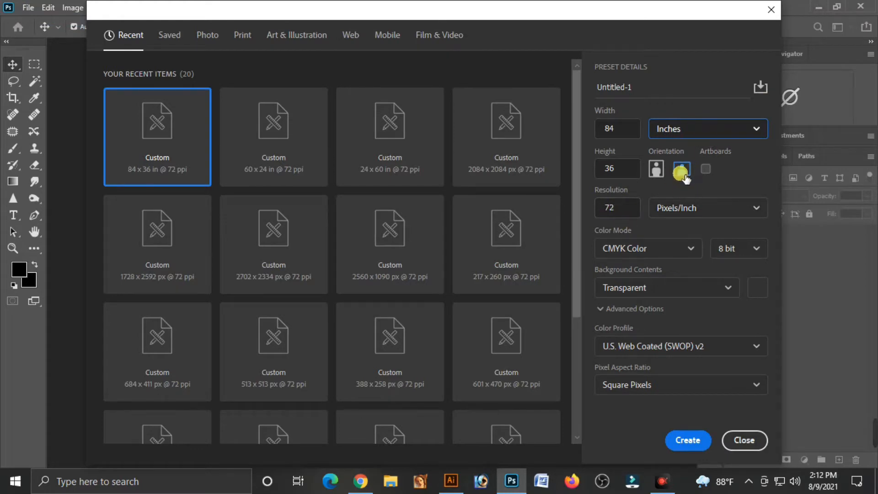
left_click(657, 253)
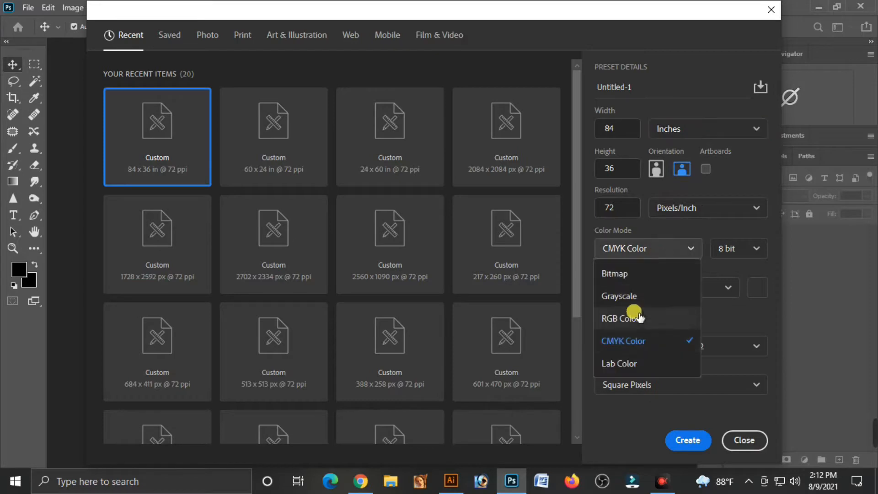
left_click(659, 341)
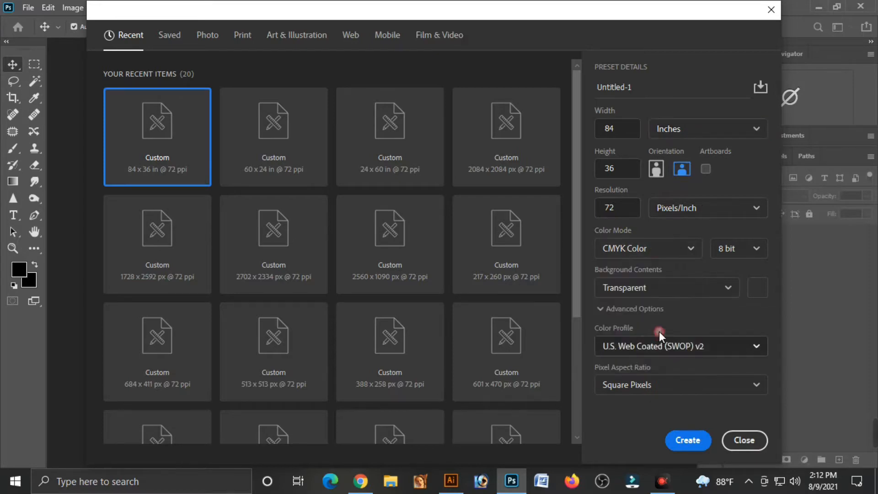
left_click(666, 287)
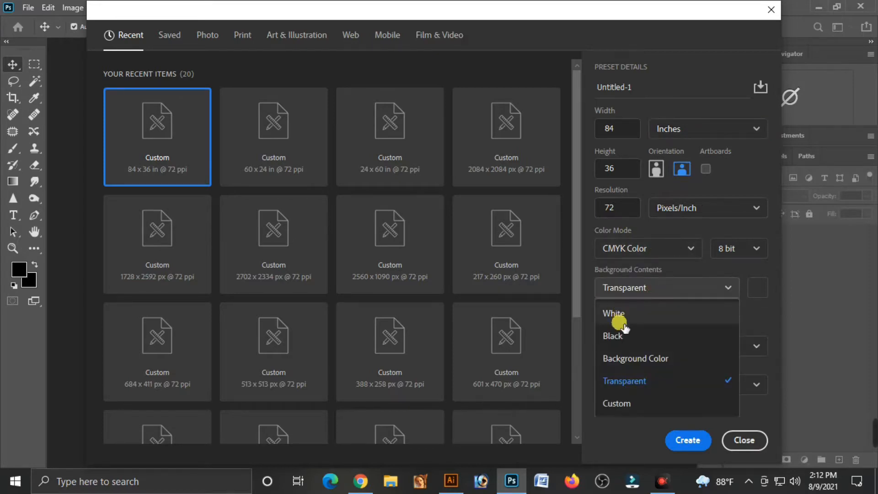
left_click(652, 384)
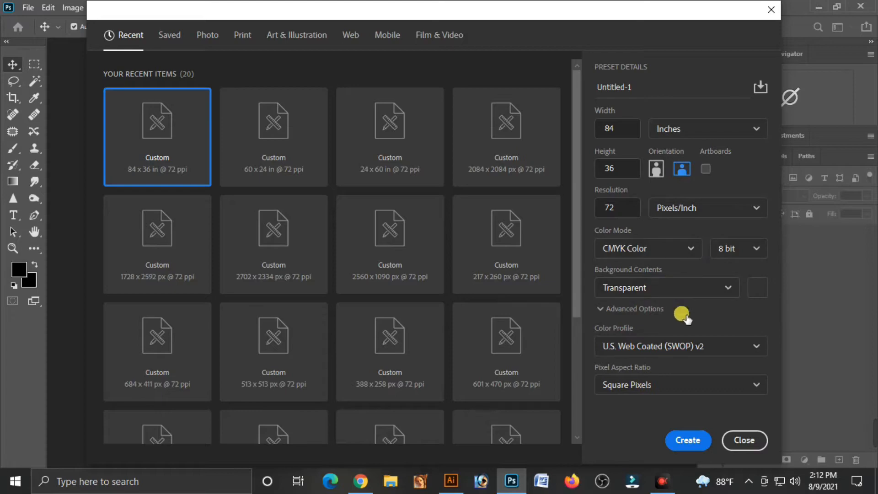
left_click(687, 440)
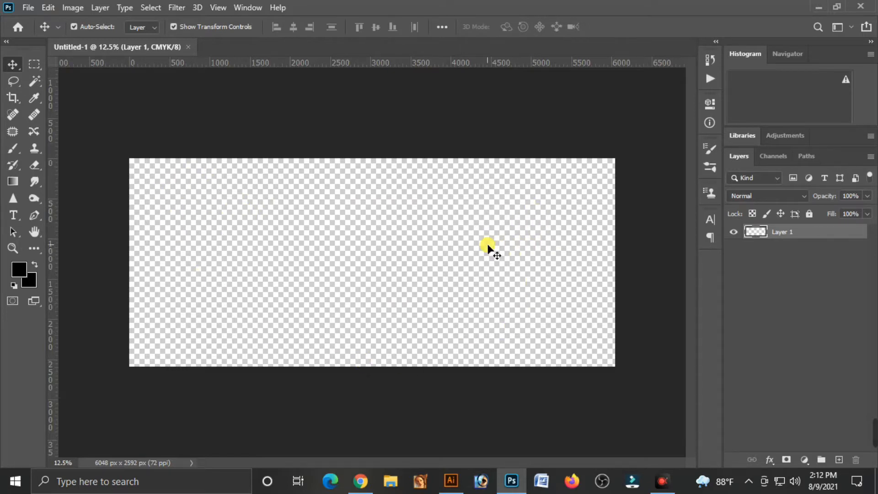
Step: Add a Solid Color fill layer in red with CMYK values C 0, M 100, Y 100, K 0
left_click(302, 215)
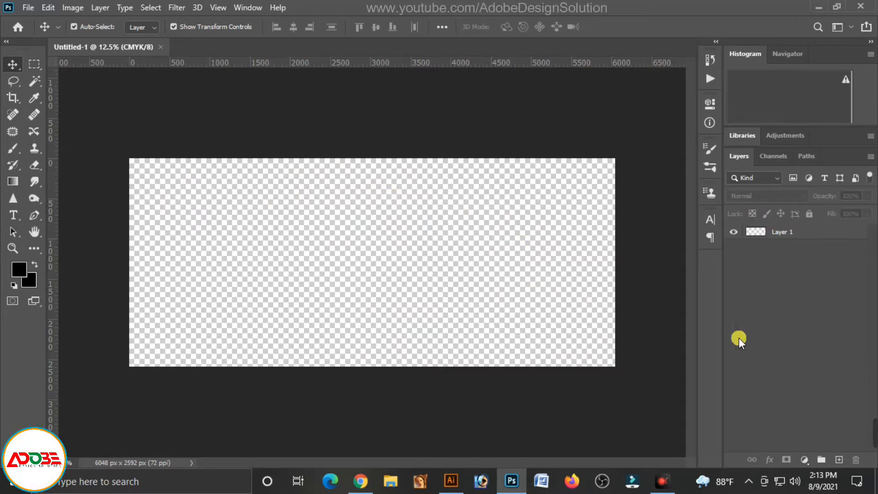
left_click(804, 460)
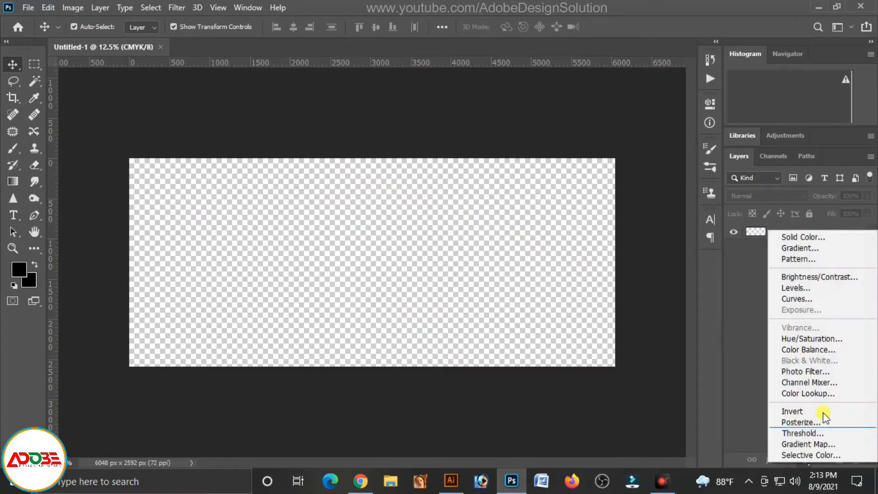
left_click(816, 238)
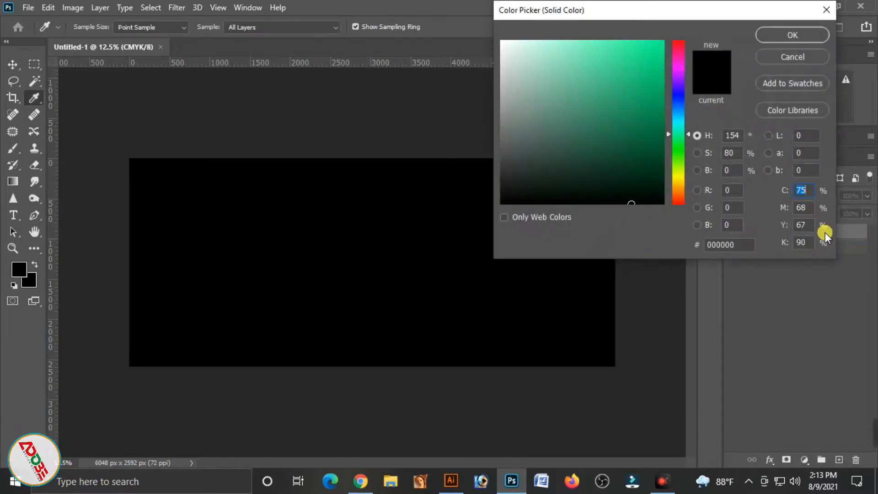
type("1")
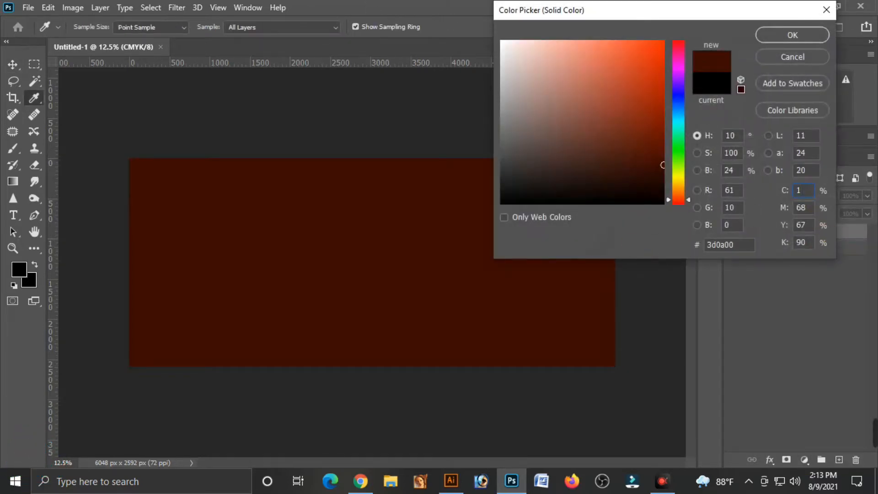
key("Tab")
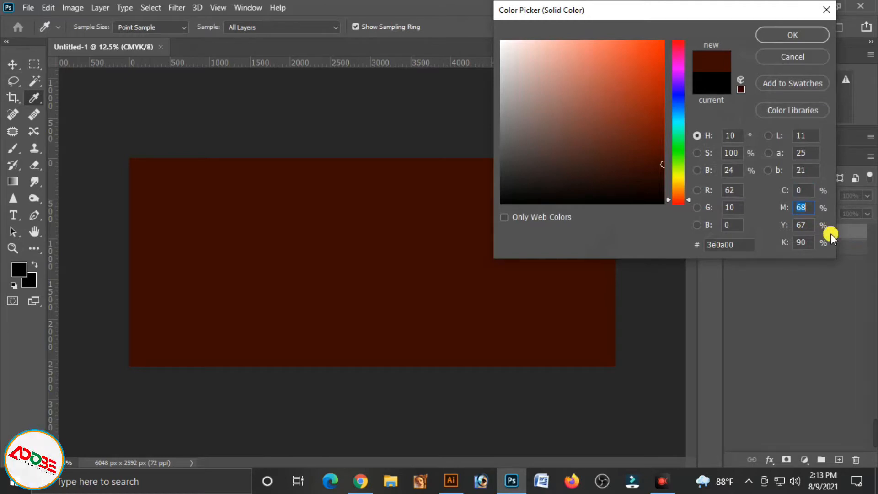
type("0")
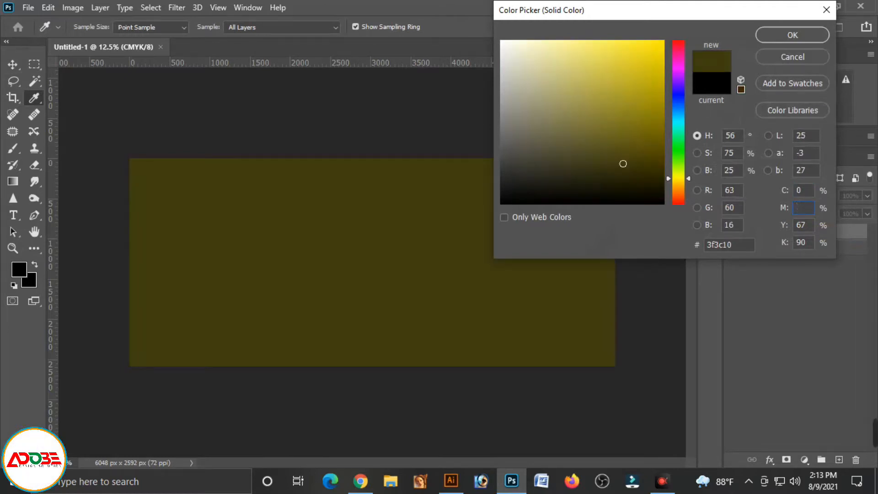
type("100")
key("Tab")
type("10")
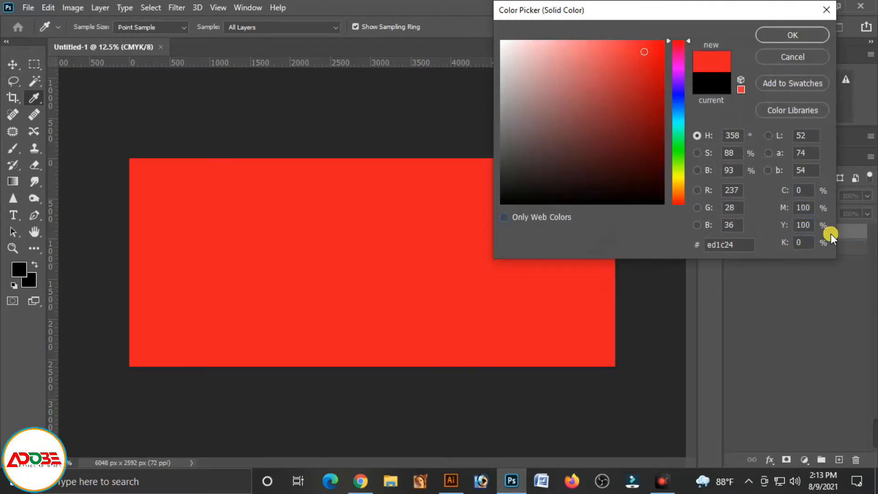
left_click(792, 35)
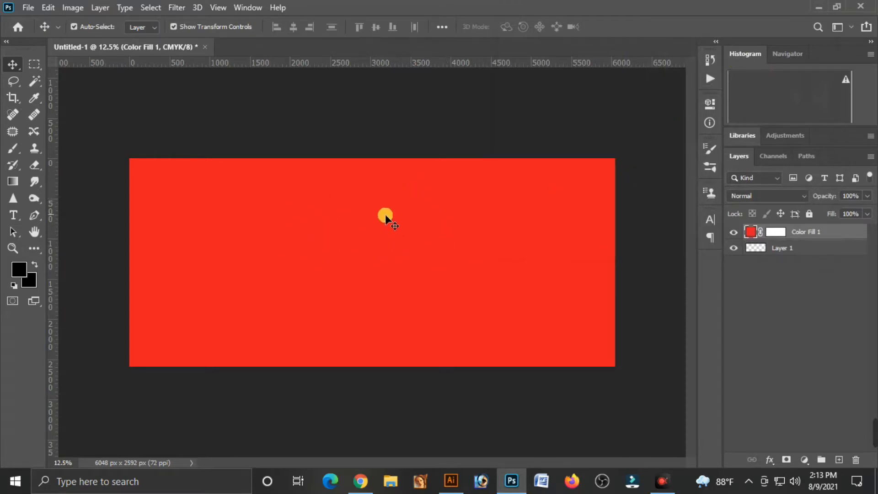
Step: Switch to Chrome and look through the image search results for smoke backgrounds
left_click(360, 481)
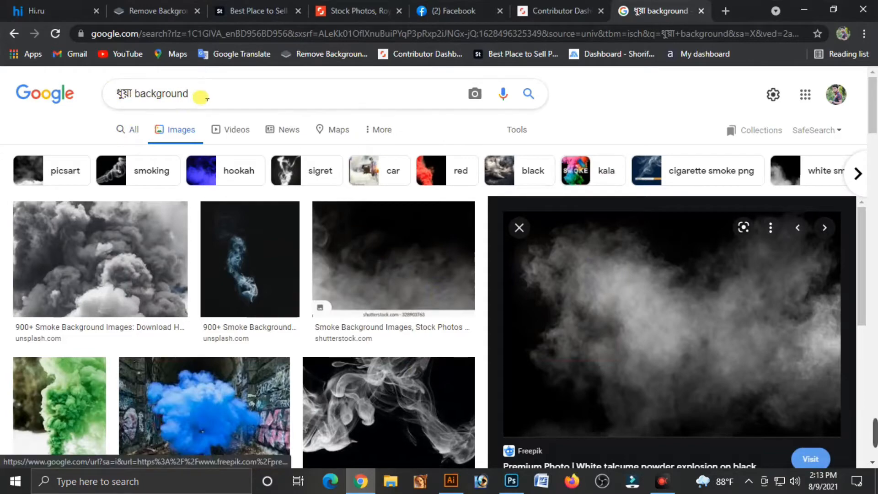
scroll(359, 372, "down", 8)
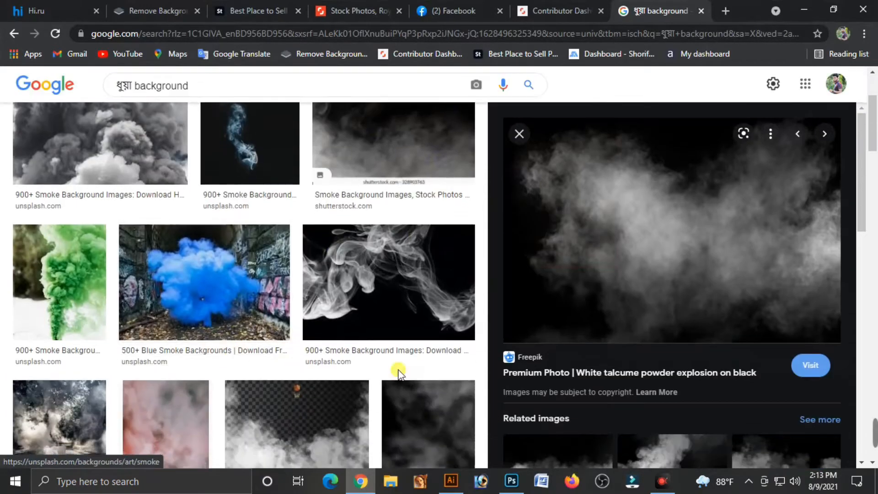
scroll(656, 340, "down", 7)
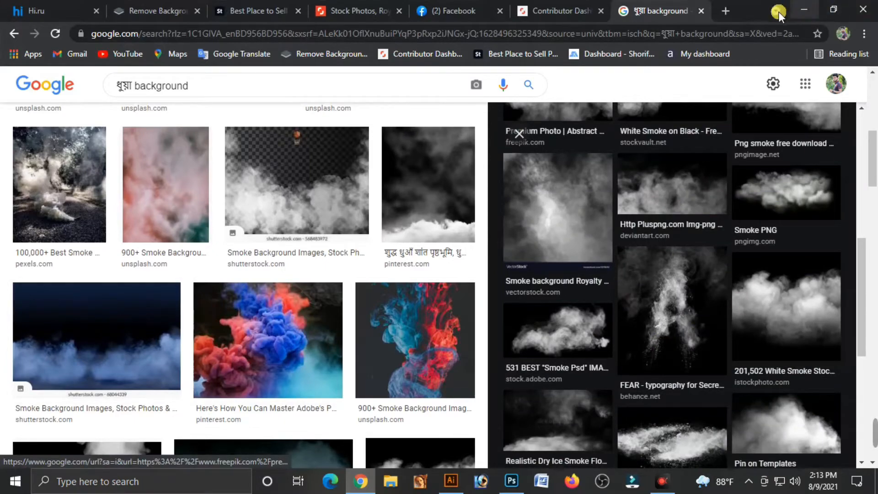
left_click(805, 11)
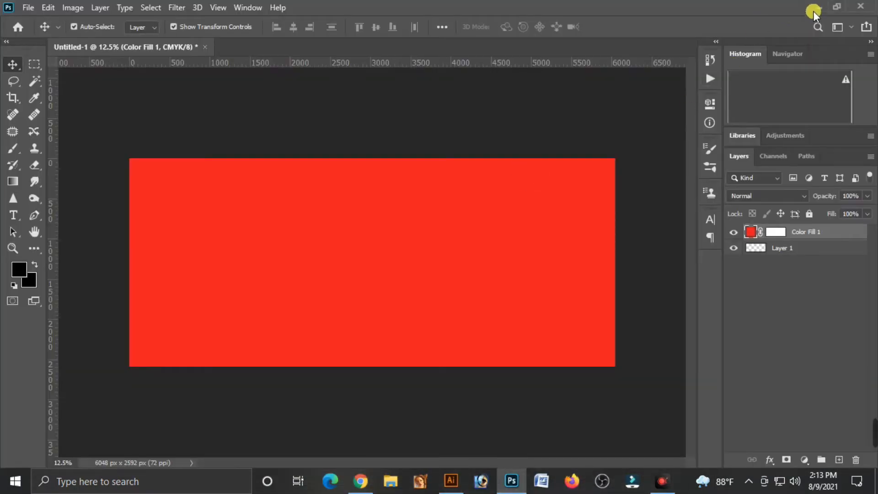
Step: Preview the concrete-floor-smoke-wall image from the desktop and open it as a separate document in Photoshop
left_click(818, 7)
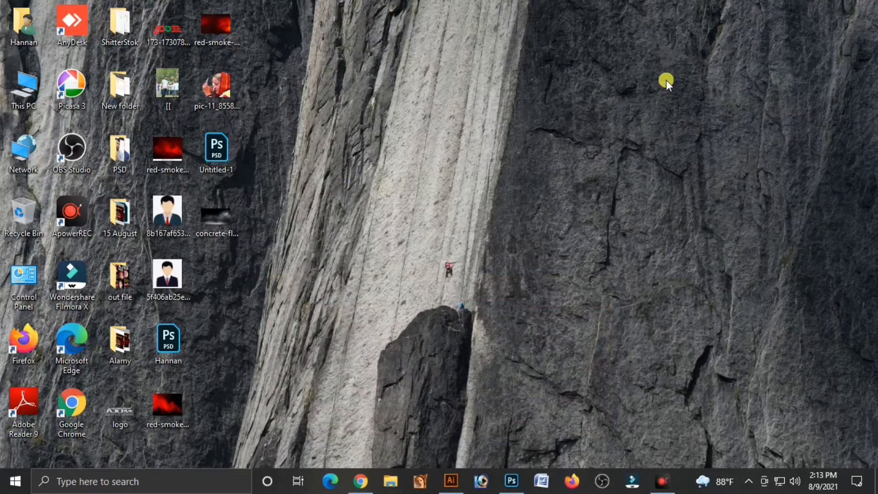
double_click(221, 223)
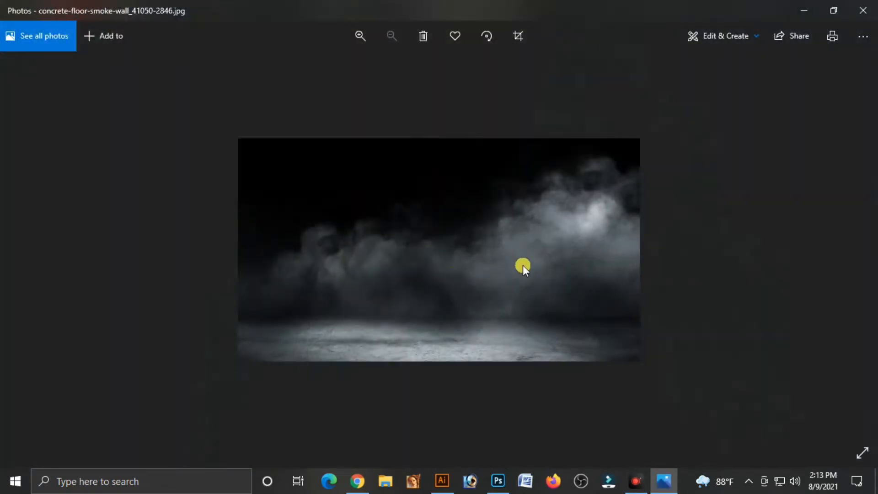
left_click(865, 8)
left_click_drag(223, 216, 546, 407)
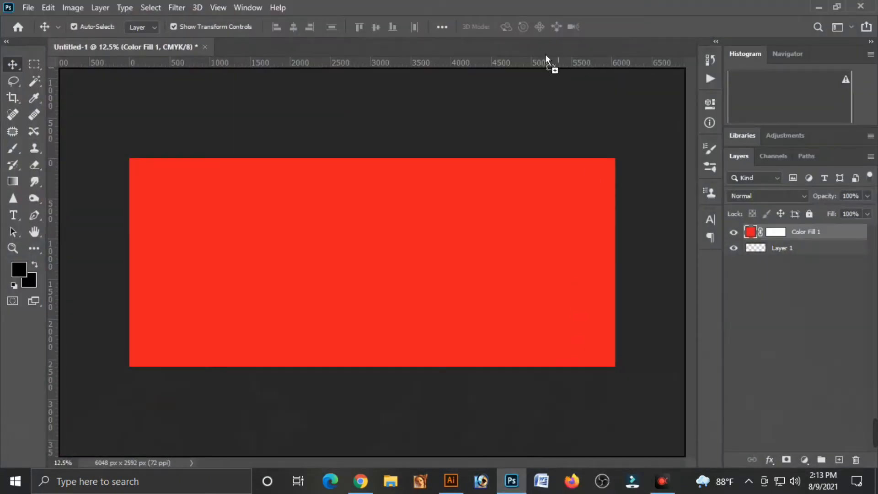
left_click_drag(546, 55, 519, 44)
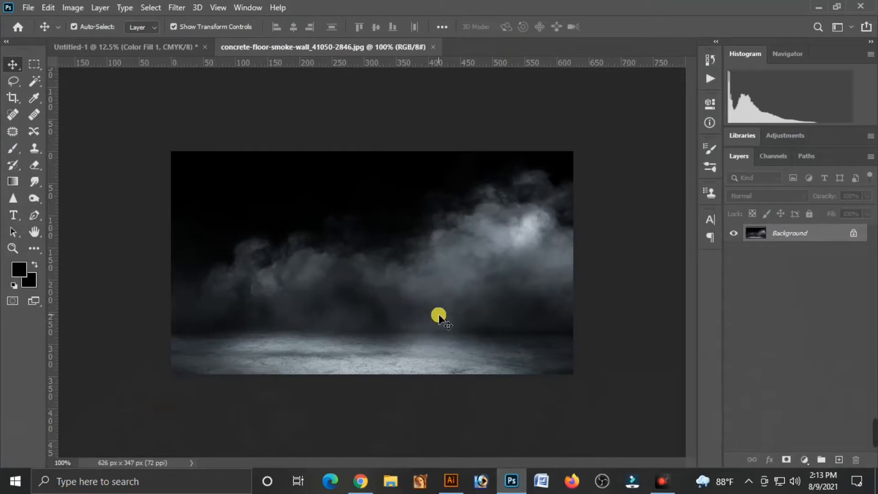
Step: Copy the smoke image into the Untitled-1 banner document and position it over the left part of the red canvas
left_click_drag(150, 47, 509, 393)
double_click(425, 343)
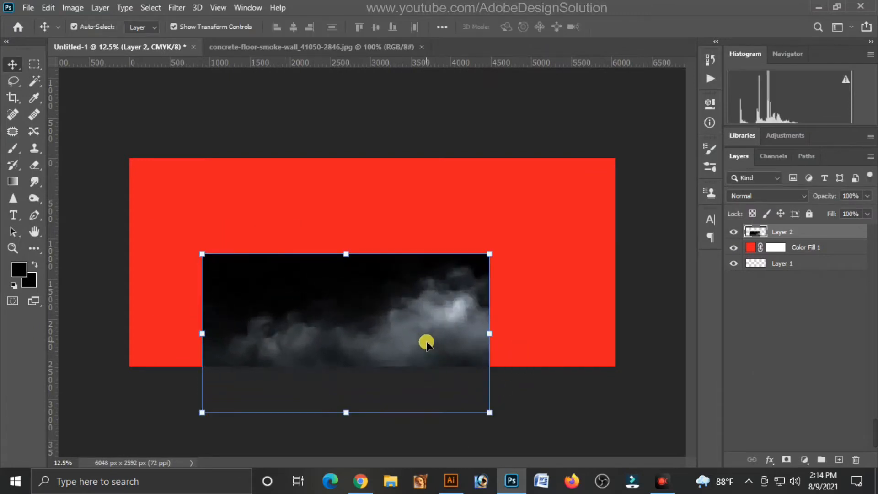
left_click_drag(425, 343, 355, 257)
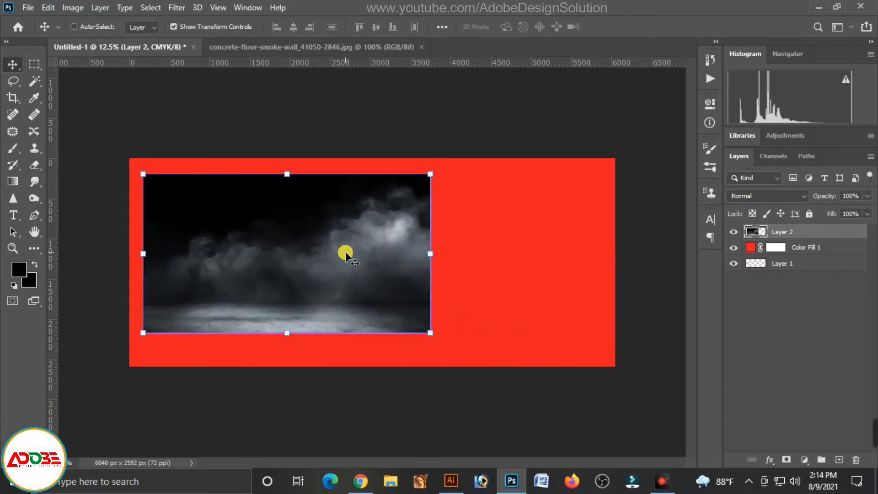
Step: Flip the smoke layer horizontally and enlarge it until it covers the whole banner canvas
key("ctrl+t")
right_click(351, 235)
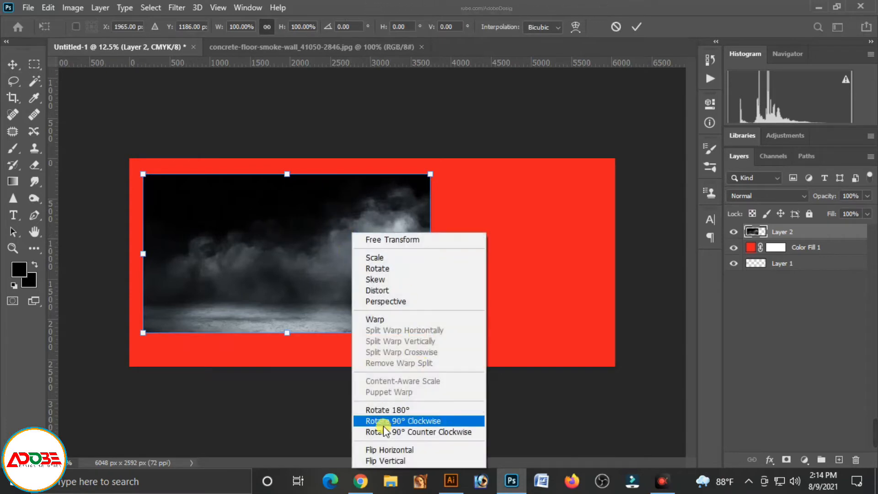
left_click(408, 450)
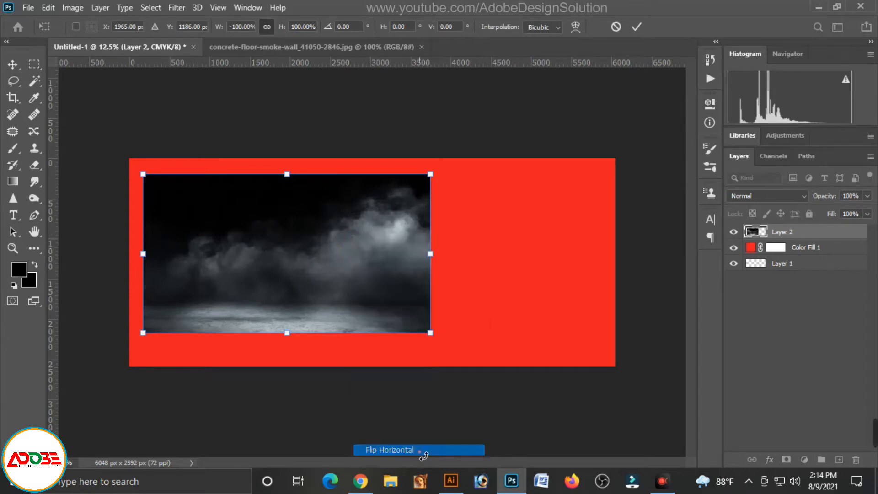
left_click_drag(434, 339, 497, 378)
left_click_drag(384, 328, 310, 298)
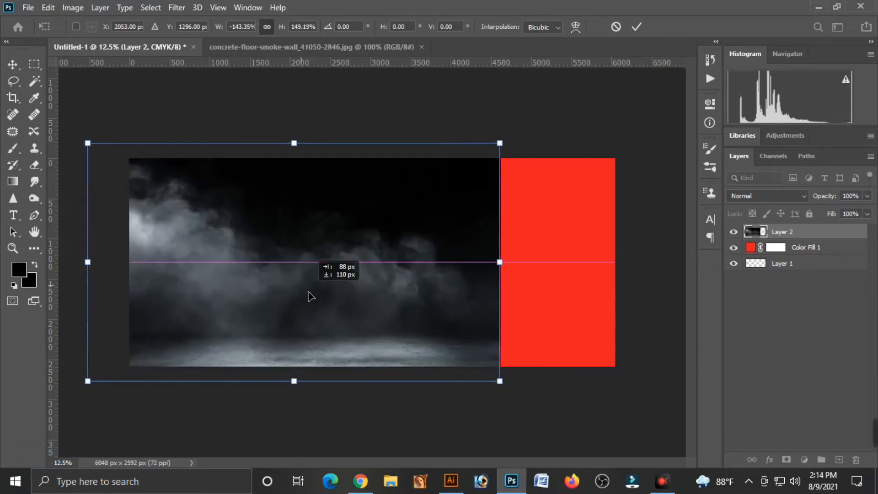
left_click_drag(499, 257, 650, 270)
left_click_drag(375, 388, 373, 424)
key("Return")
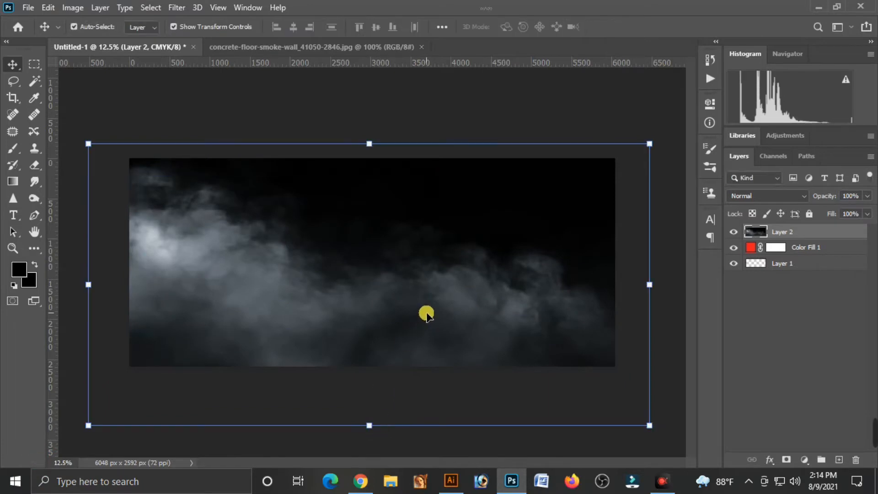
Step: Set the smoke layer's blend mode to Luminosity so it blends with the red fill, and deselect the layer
left_click(774, 199)
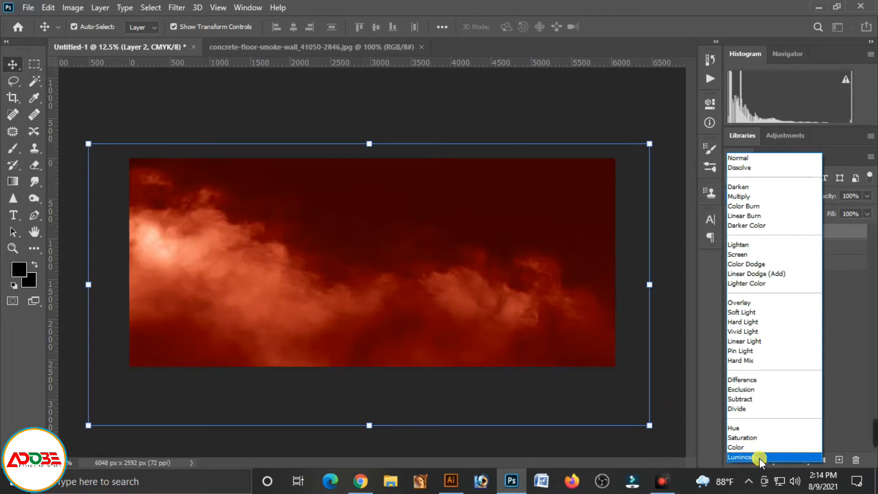
left_click(760, 458)
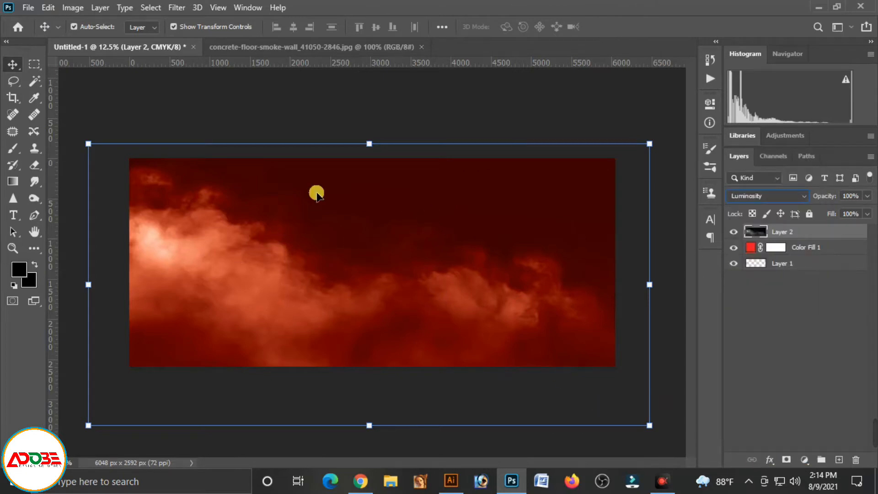
left_click(342, 109)
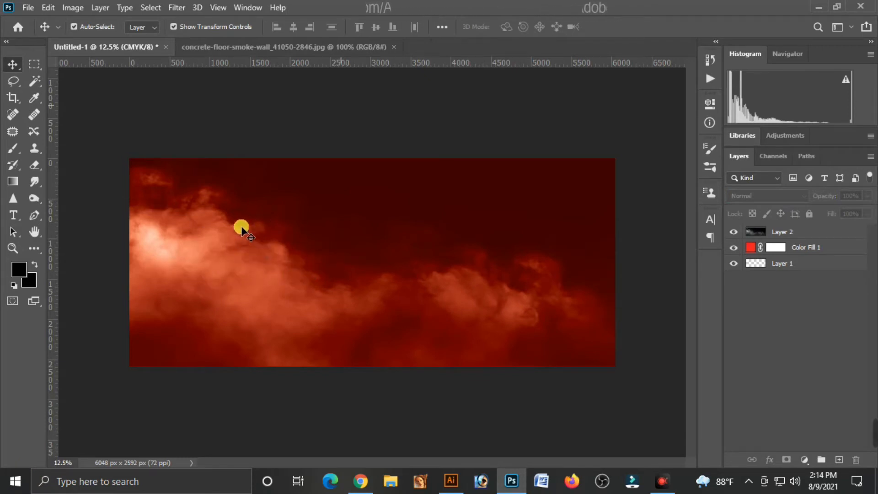
Step: Switch to Illustrator and cut the whole black vector portrait group from the Untitled-1 document
left_click(448, 486)
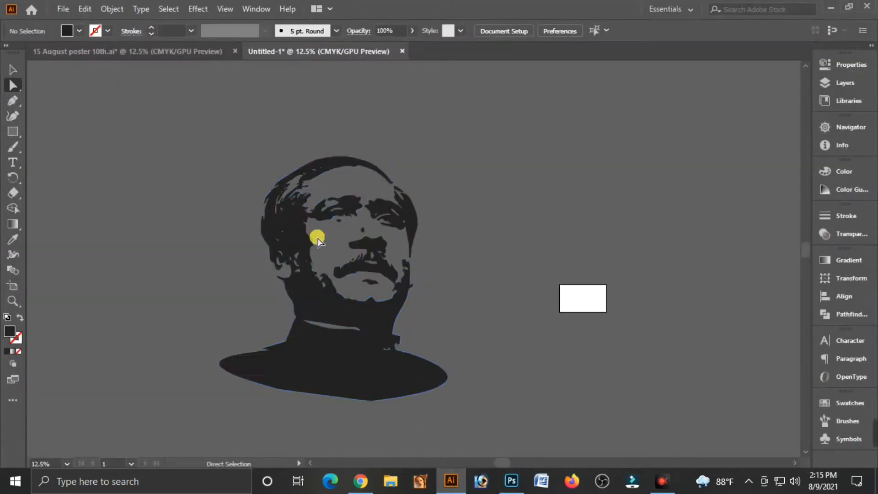
left_click(295, 240)
left_click(294, 232)
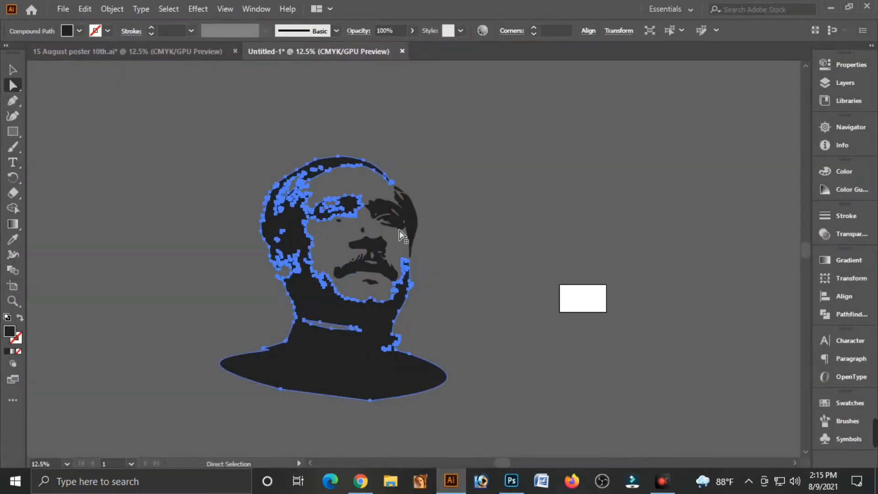
left_click(203, 222)
left_click(21, 81)
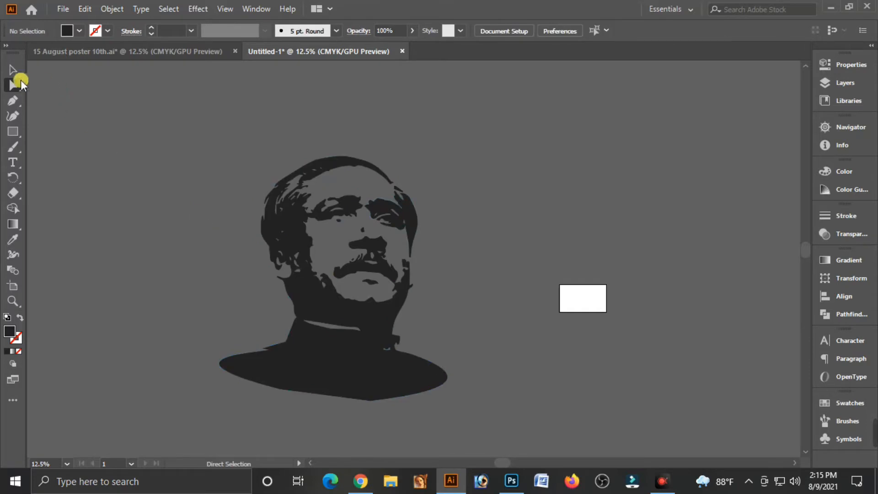
left_click(308, 282)
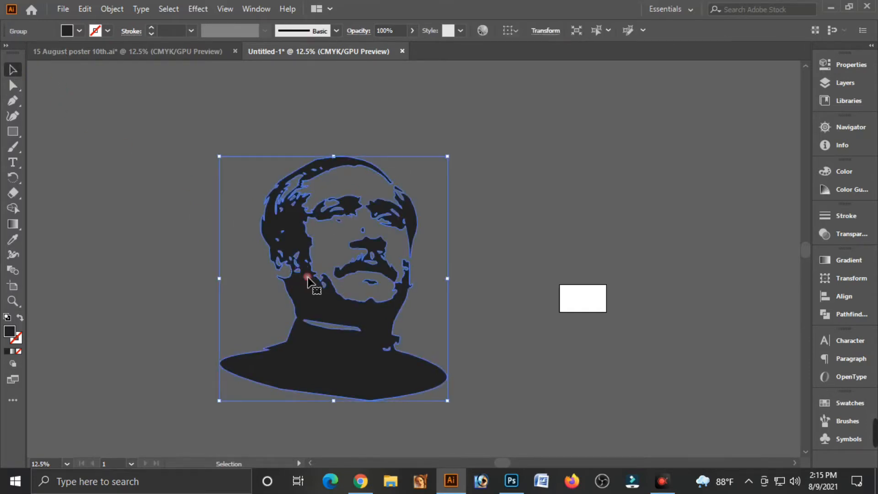
key("ctrl+x")
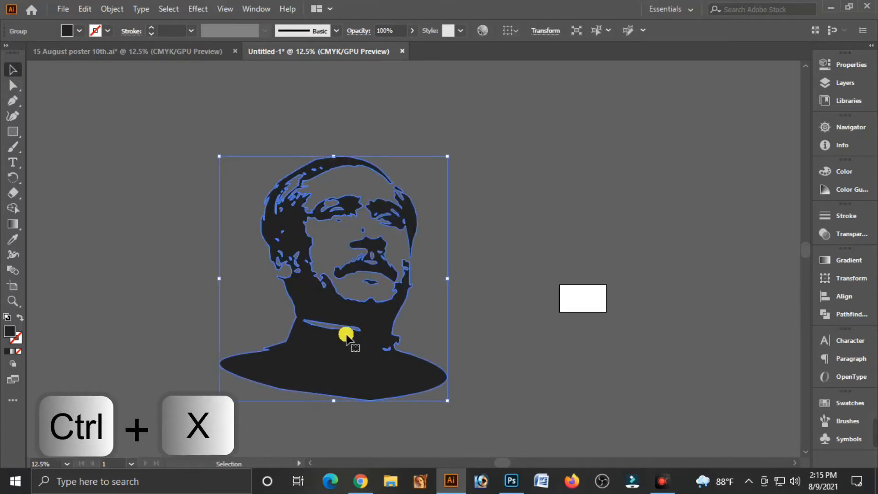
key("ctrl+x")
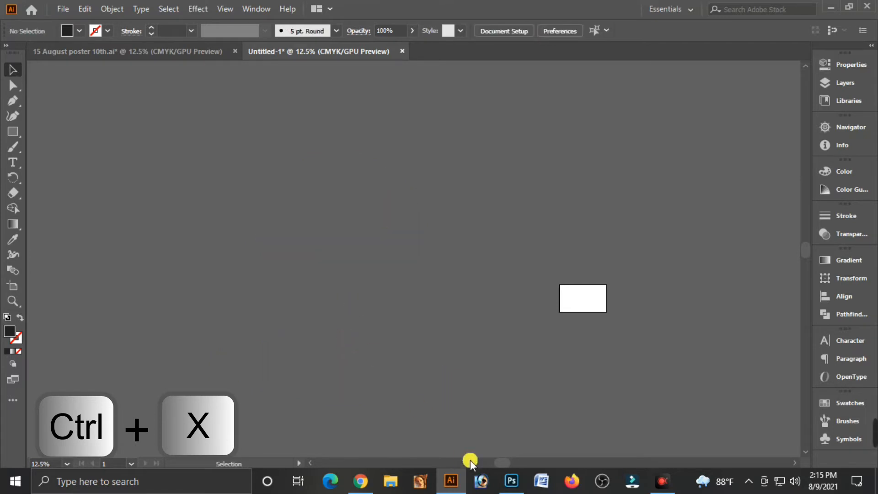
Step: Switch back to Photoshop and paste the vector portrait into the banner as pixels
left_click(513, 481)
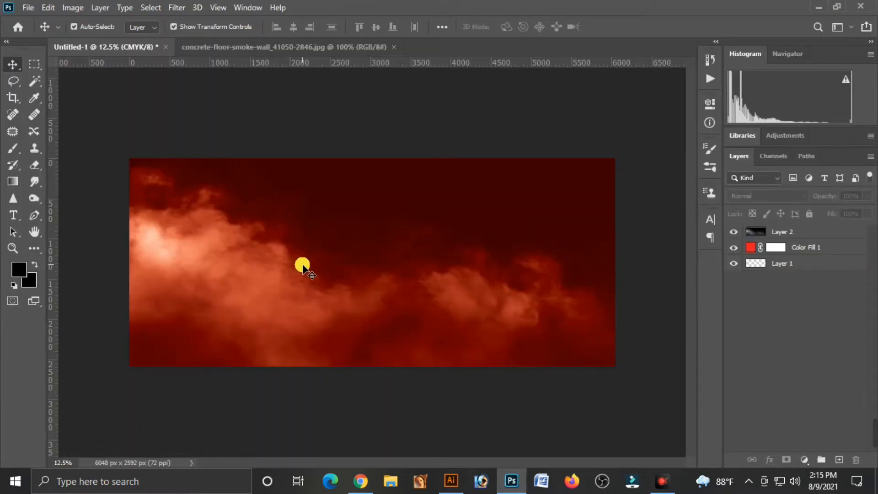
key("ctrl+v")
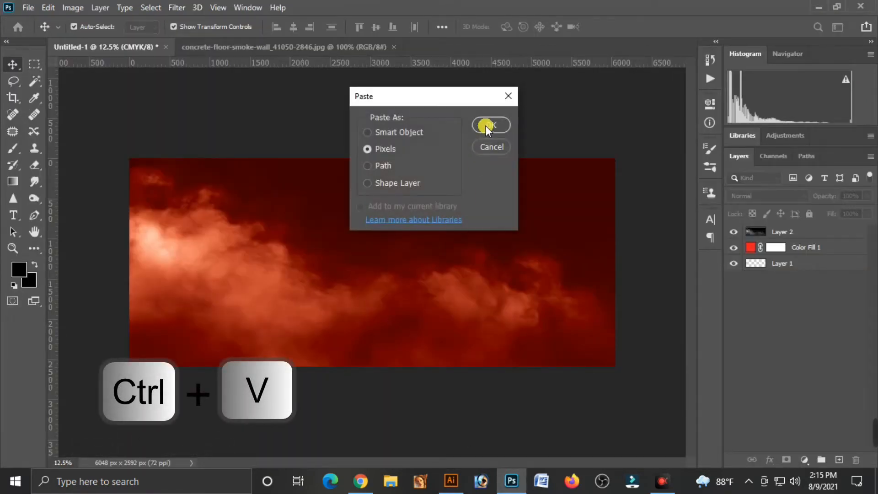
left_click(486, 125)
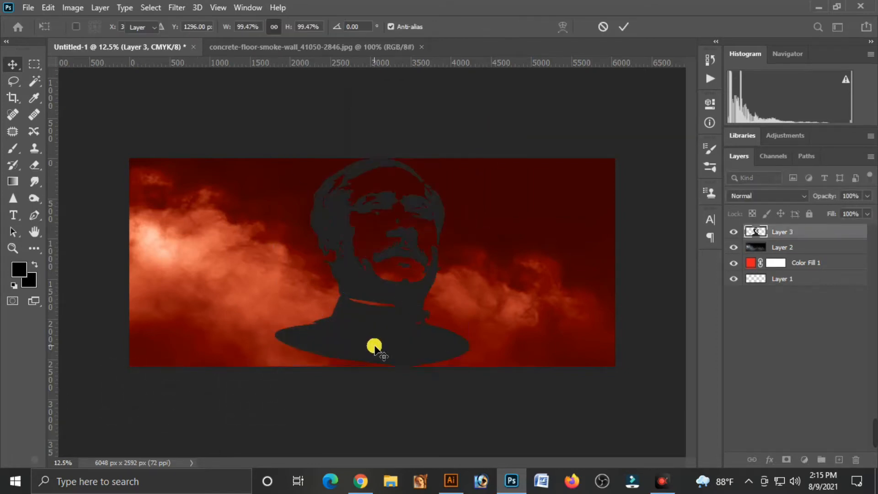
key("Return")
Step: Move the black portrait to the banner's left end and enlarge it to about 104%
left_click_drag(397, 347, 231, 363)
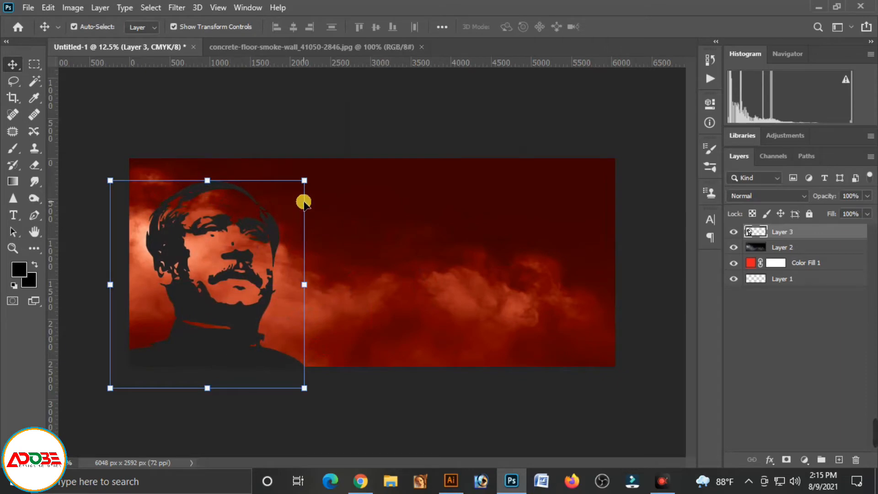
left_click_drag(308, 183, 316, 175)
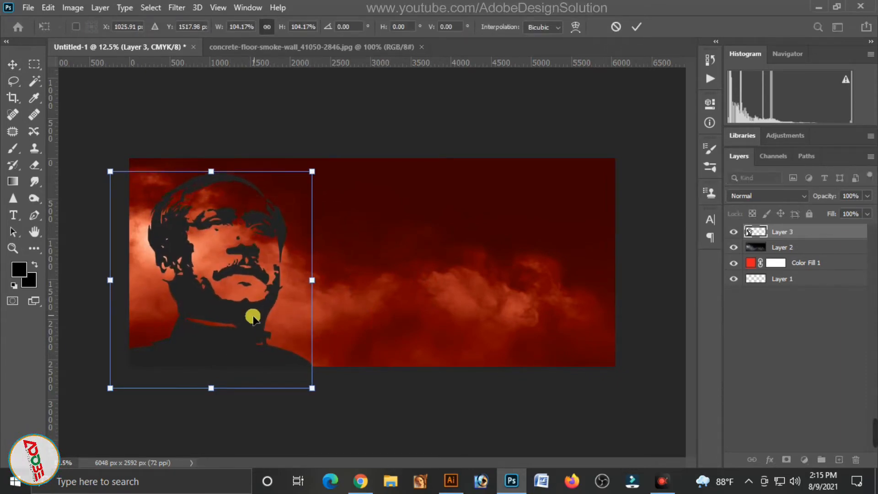
key("Return")
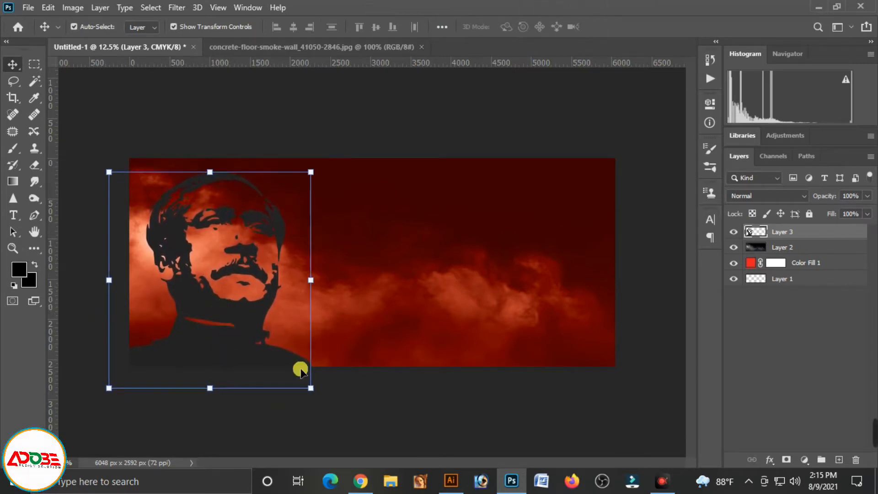
Step: Set the black portrait layer's blend mode to Multiply and deselect the layer
left_click(786, 196)
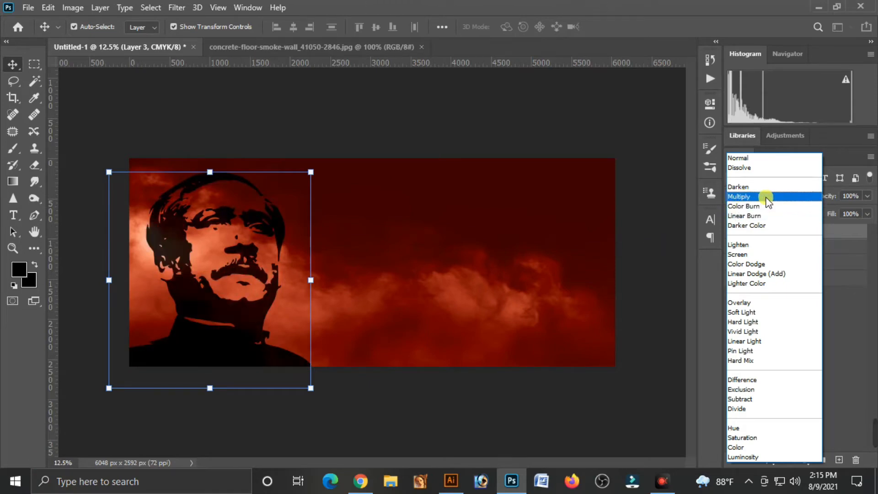
left_click(749, 196)
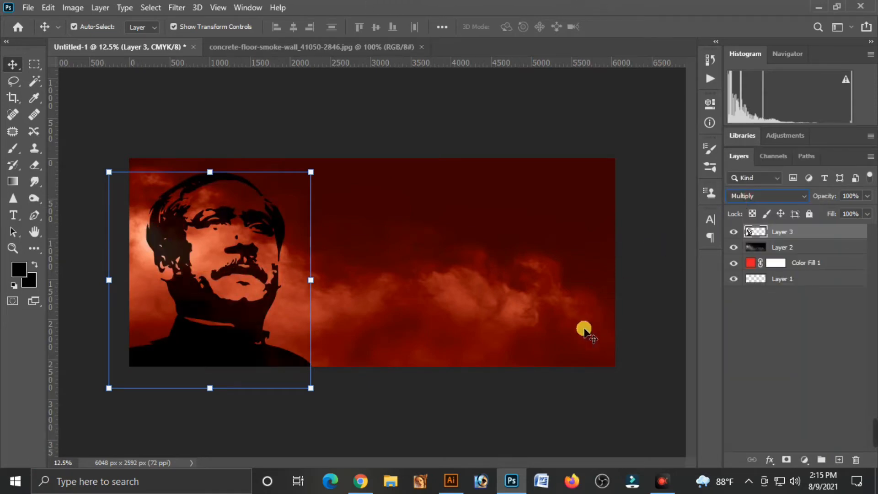
left_click(468, 387)
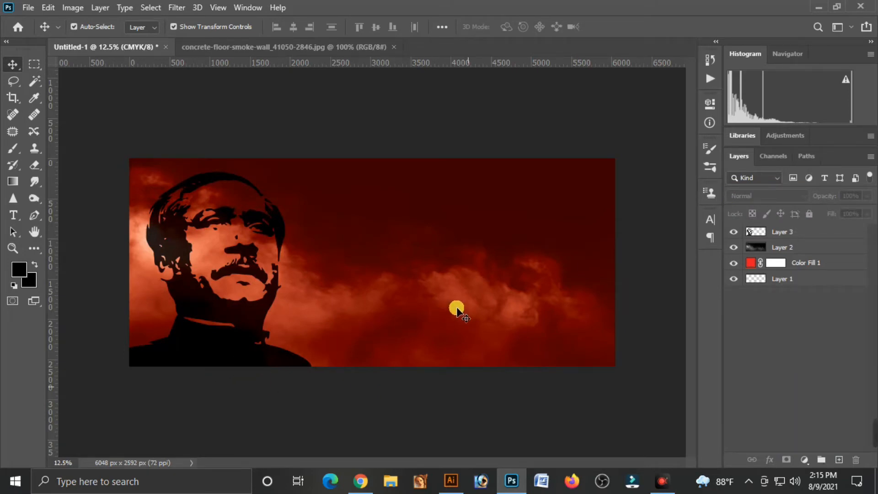
Step: Preview the pic-11_85583-removebg-preview image from the desktop and open it as a separate document in Photoshop
left_click(817, 7)
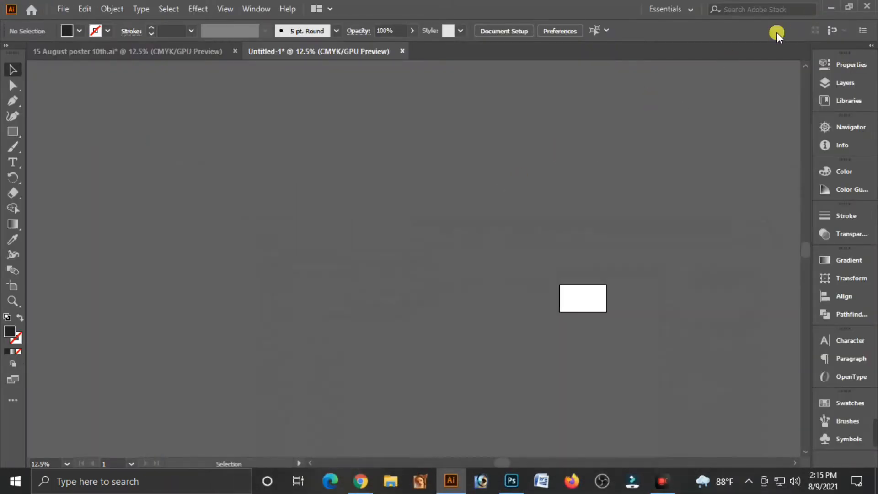
left_click(831, 7)
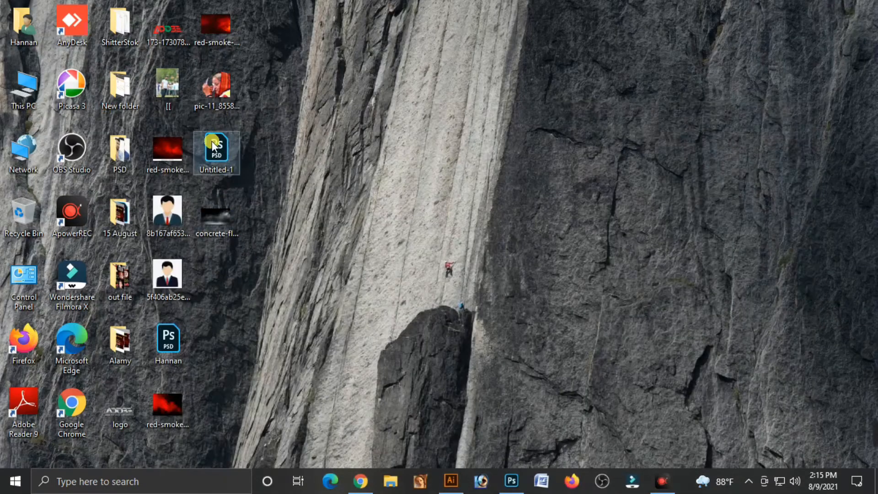
double_click(217, 89)
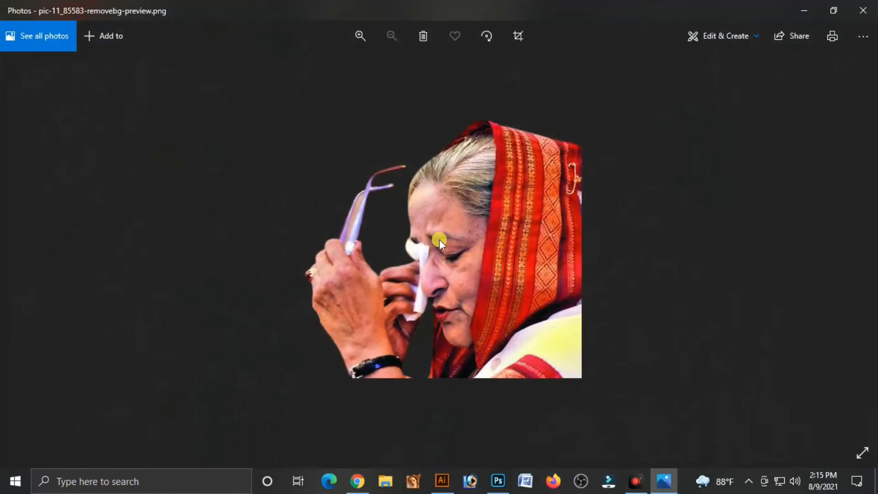
left_click(862, 10)
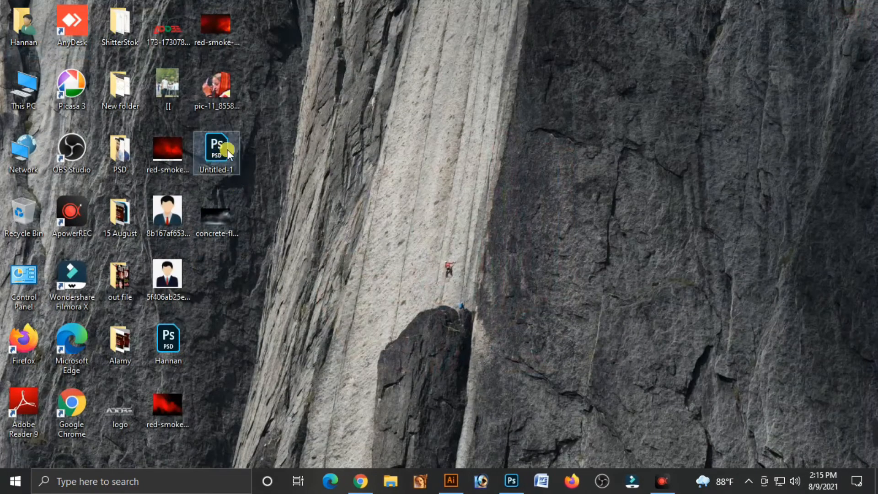
left_click_drag(217, 95, 478, 47)
Step: Copy the cut-out woman into the banner, fit her into the lower-right corner, and enlarge her to about 107.5%
left_click_drag(447, 327, 552, 384)
key("Return")
left_click_drag(531, 353, 592, 341)
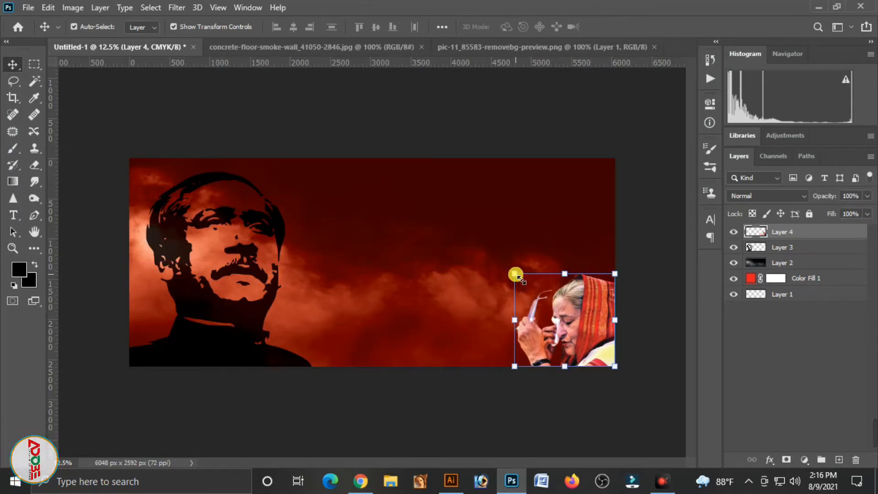
left_click_drag(514, 274, 508, 266)
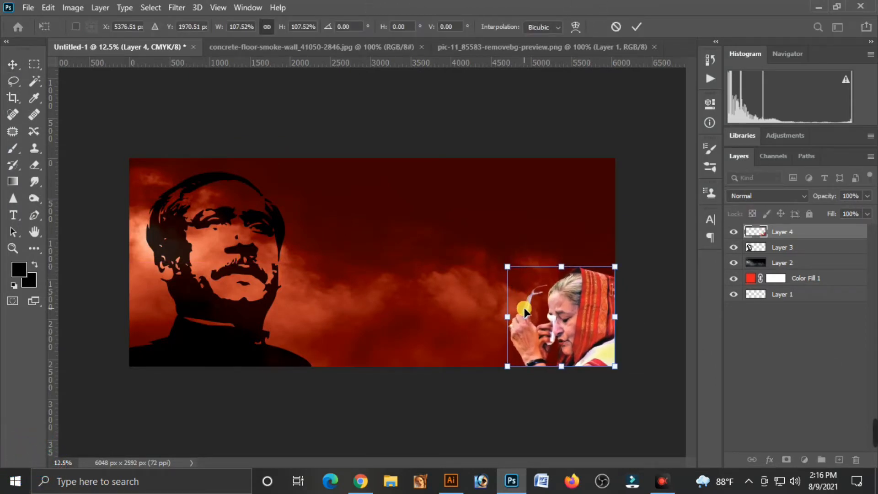
key("Return")
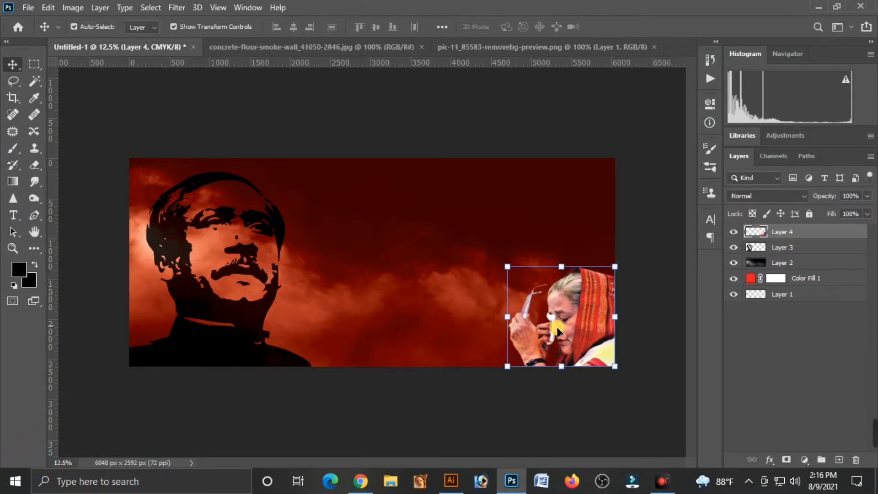
Step: Open Untitled-1.psd from the desktop and copy its portrait collage into the banner, scaled to about 323%
left_click(821, 7)
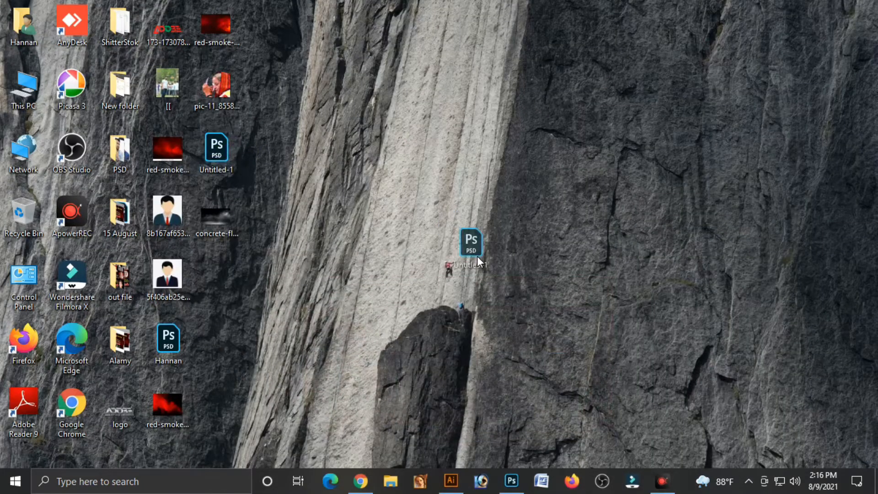
left_click_drag(589, 460, 689, 40)
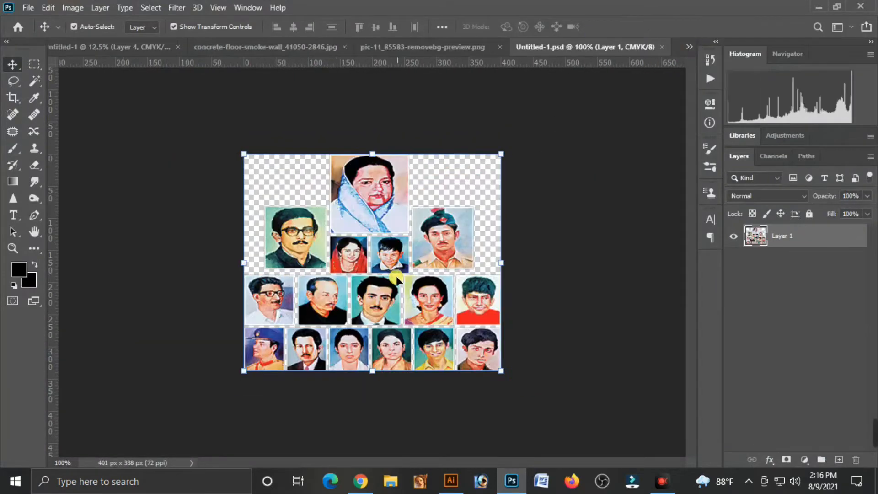
left_click_drag(128, 58, 453, 350)
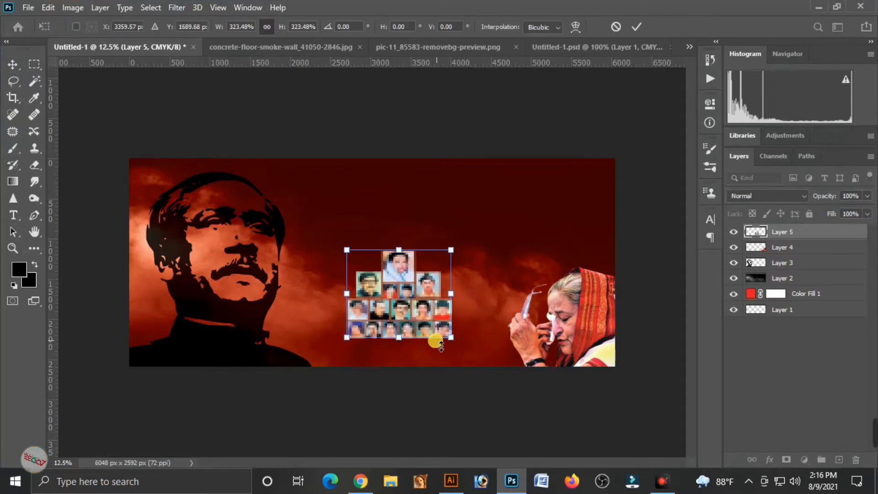
key("Return")
Step: Move the portrait collage to the banner's upper-right area and nudge it into place above the woman's photo
left_click_drag(404, 322, 545, 241)
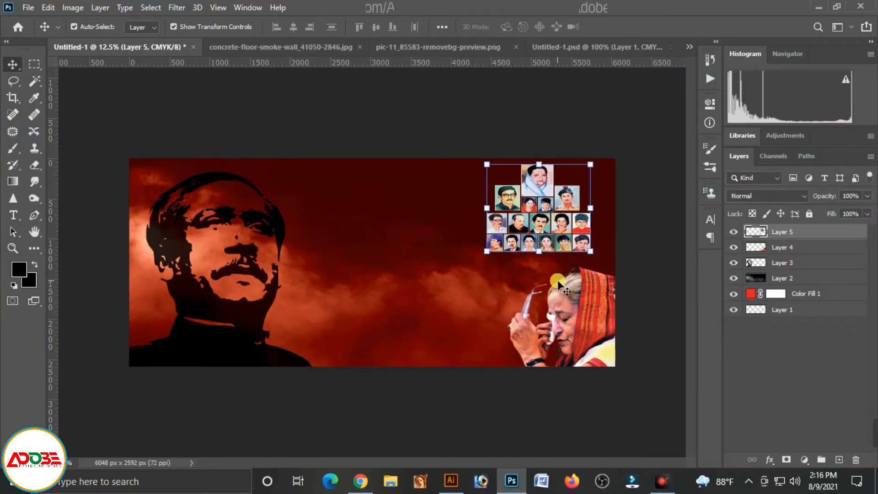
key("shift+Down")
key("shift+Down")
key("shift+Right")
key("shift+Right")
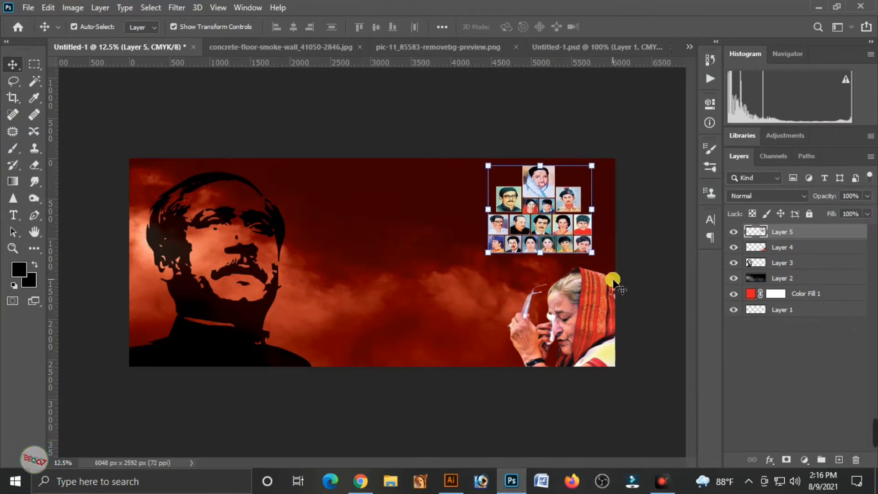
key("shift+Left")
key("shift+Left")
key("shift+Left")
key("shift+Left")
key("shift+Left")
key("shift+Left")
key("shift+Left")
key("shift+Left")
key("shift+Left")
key("shift+Left")
key("shift+Left")
key("shift+Left")
key("shift+Left")
key("shift+Left")
key("shift+Left")
key("shift+Left")
key("shift+Down")
key("shift+Down")
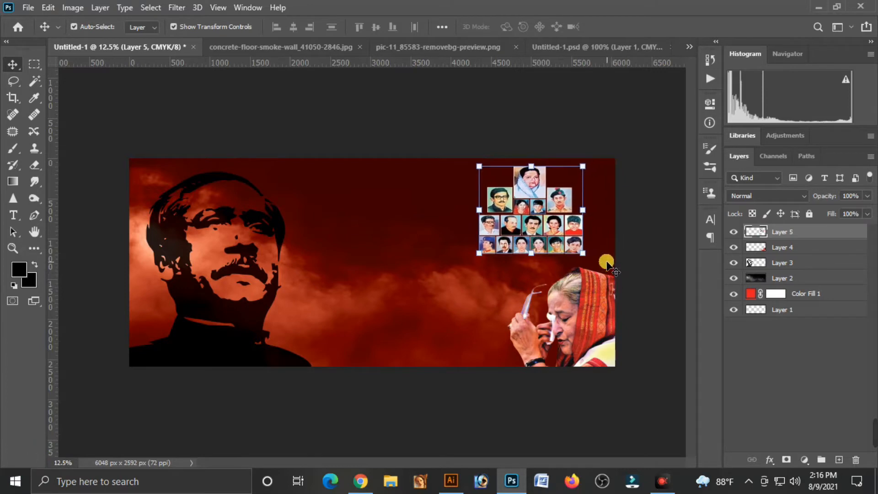
left_click(636, 207)
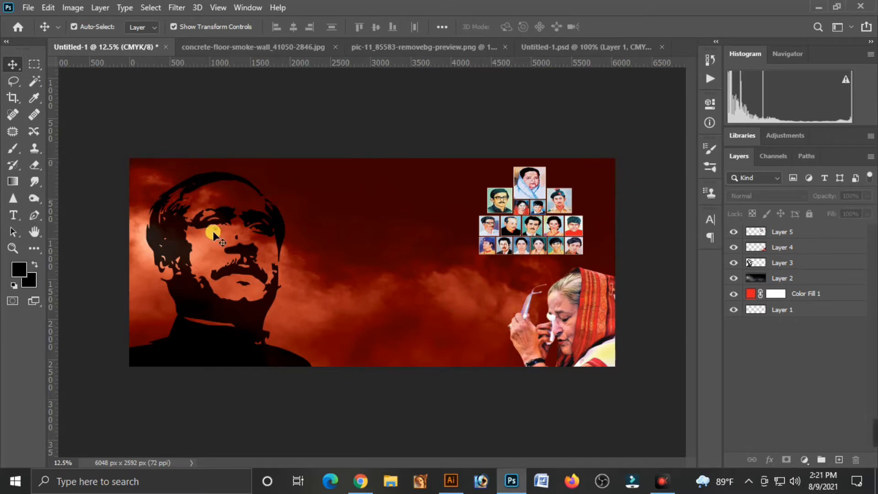
Step: Switch to Illustrator, cut the heading "আল্লাহ সর্বশক্তিমান" and paste it into the Photoshop banner
left_click(450, 480)
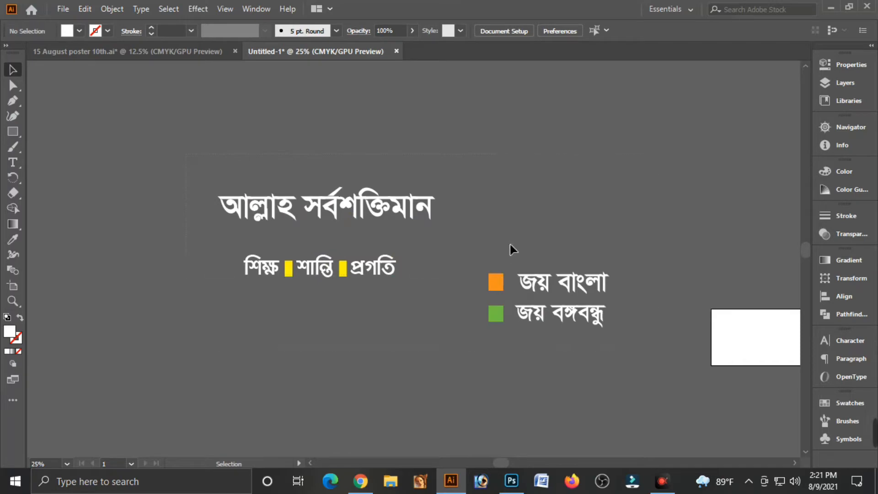
left_click_drag(510, 245, 511, 232)
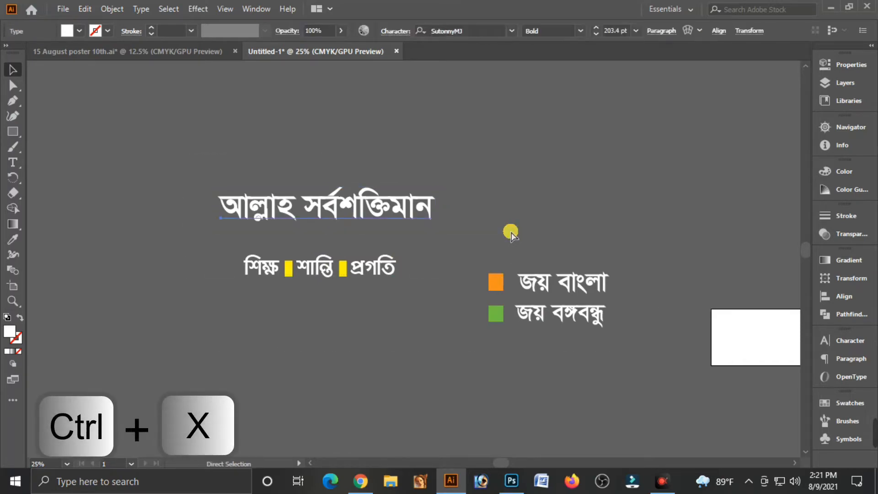
key("ctrl+x")
left_click(510, 481)
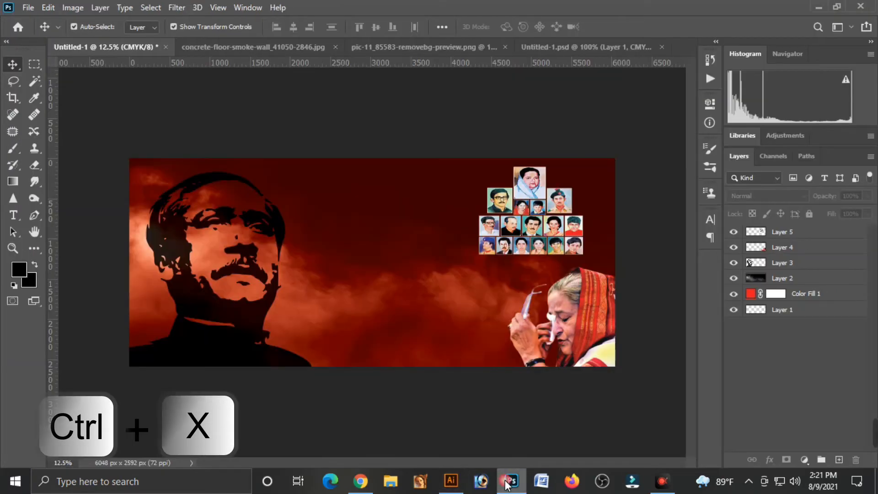
key("ctrl+v")
key("Return")
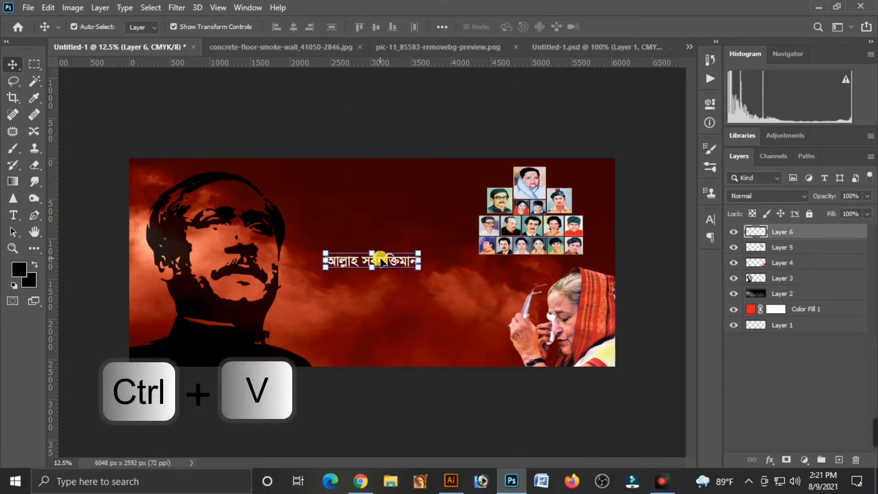
key("Return")
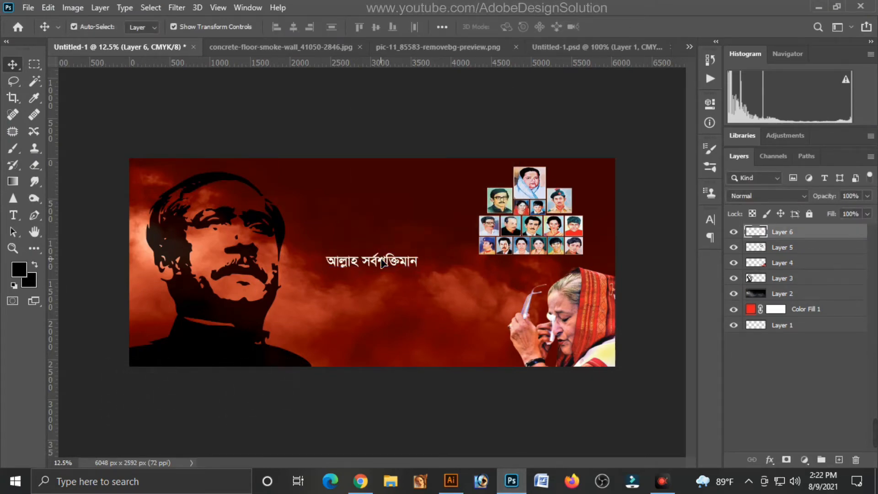
Step: Shrink the heading "আল্লাহ সর্বশক্তিমান" slightly and nudge it into place at the top centre of the banner
left_click_drag(381, 259, 401, 176)
left_click(425, 224)
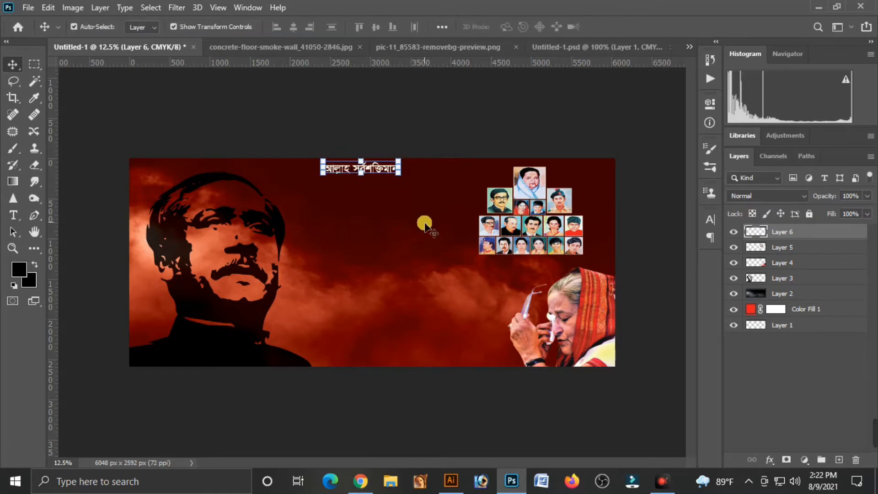
key("shift+Right")
key("shift+Right")
key("shift+Right")
key("shift+Right")
key("shift+Right")
key("shift+Right")
key("shift+Right")
key("shift+Right")
key("shift+Right")
key("shift+Right")
key("shift+Right")
key("shift+Right")
key("shift+Right")
key("shift+Right")
key("shift+Right")
key("shift+Right")
key("shift+Right")
key("shift+Right")
key("shift+Down")
key("shift+Down")
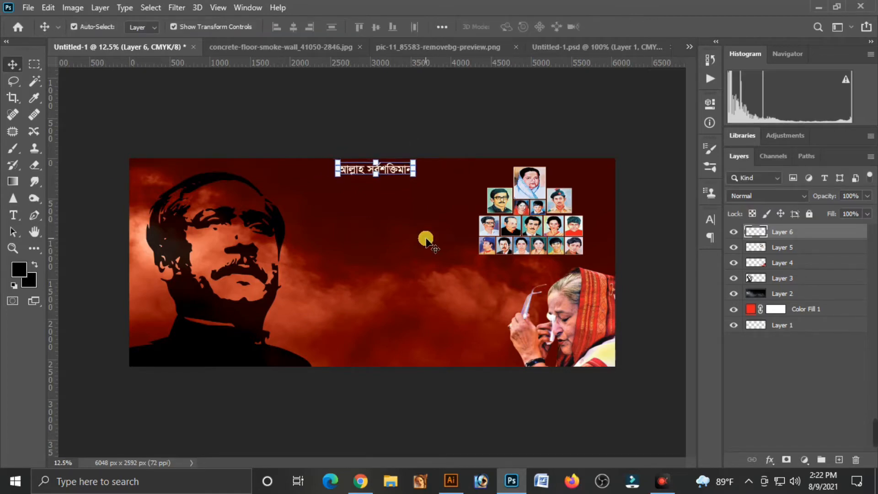
left_click(440, 137)
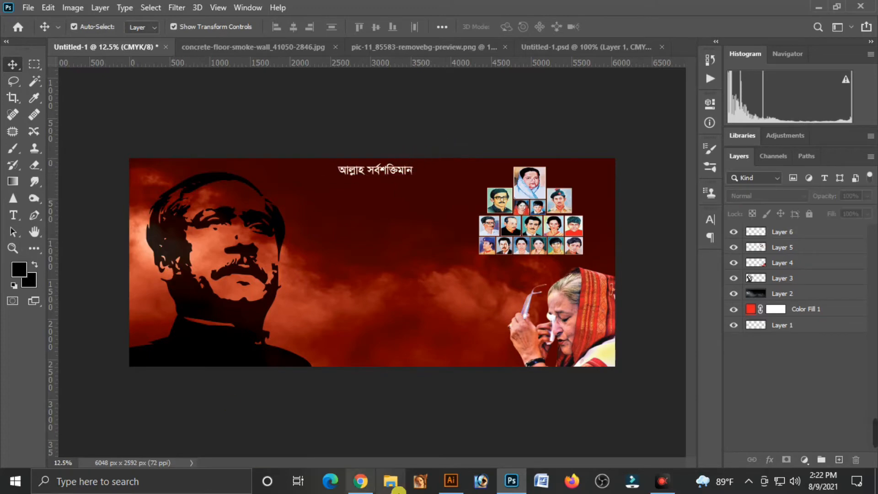
Step: Cut the slogan "শিক্ষ শান্তি প্রগতি" with its yellow dividers from Illustrator and paste it into the Photoshop banner as pixels
left_click(440, 484)
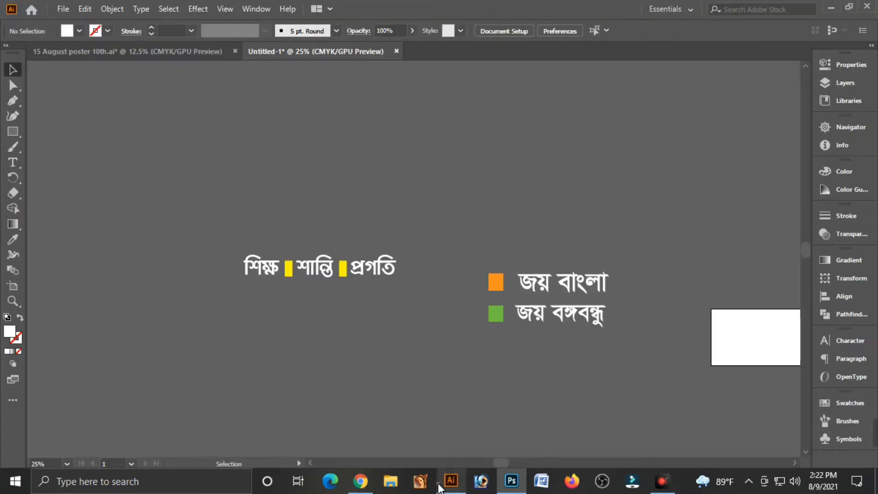
left_click(319, 265)
key("ctrl+x")
left_click(514, 480)
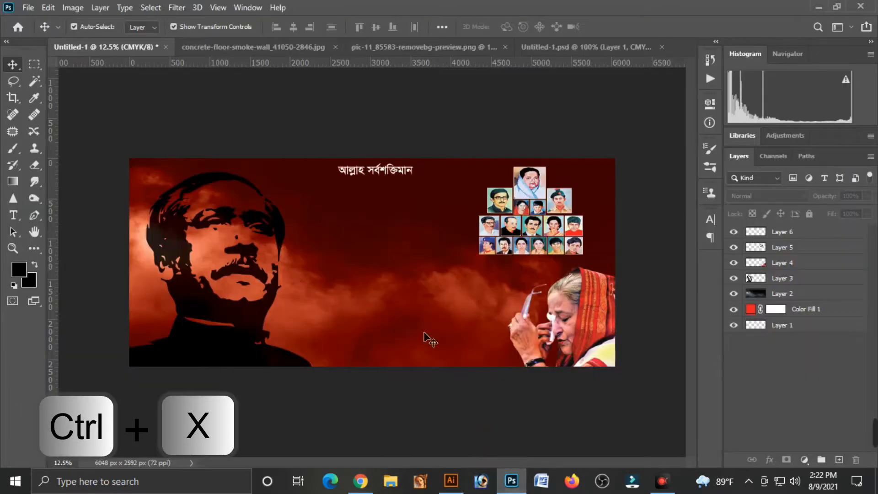
key("ctrl+v")
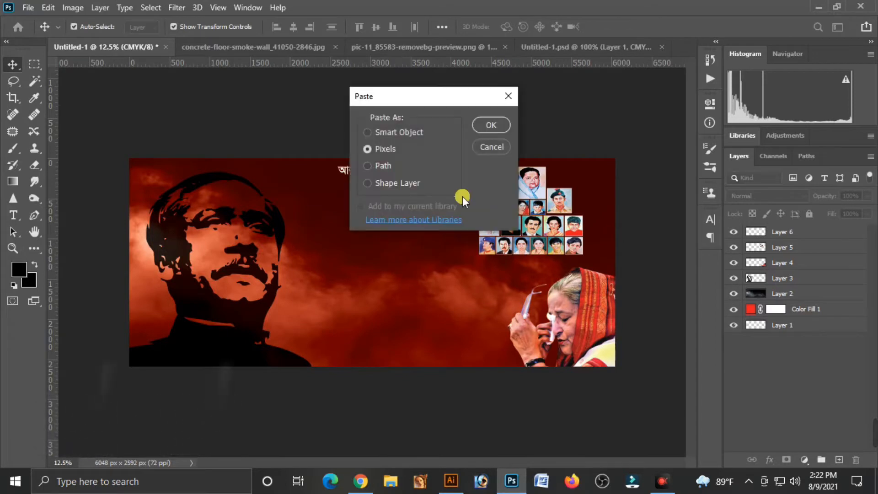
left_click(488, 125)
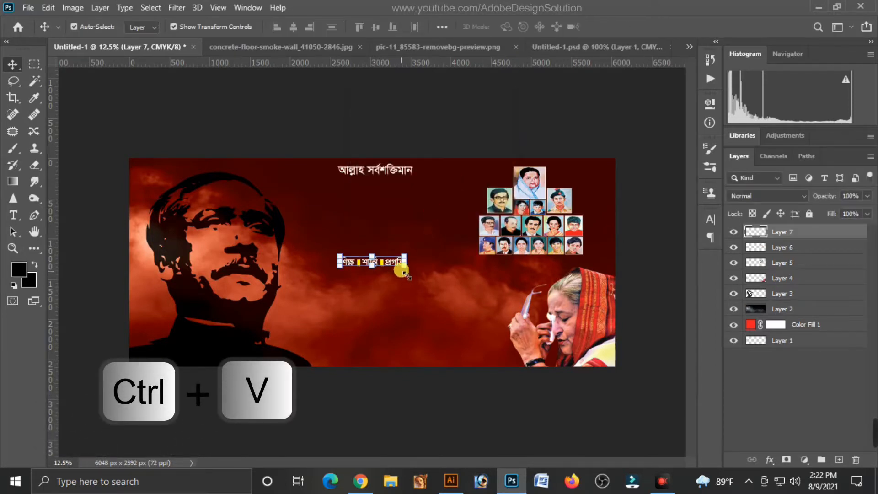
Step: Scale down the "শিক্ষ শান্তি প্রগতি" slogan and place it in the banner's top-left corner
left_click_drag(404, 270, 174, 166)
double_click(382, 266)
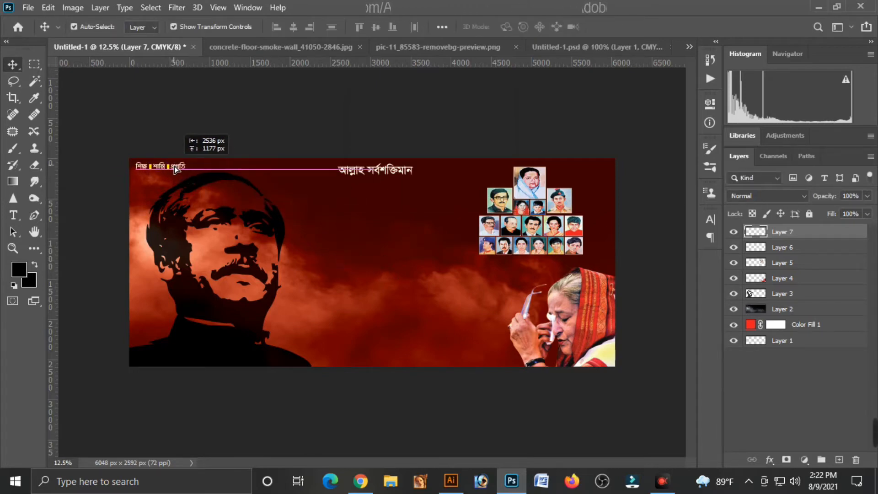
left_click(336, 230)
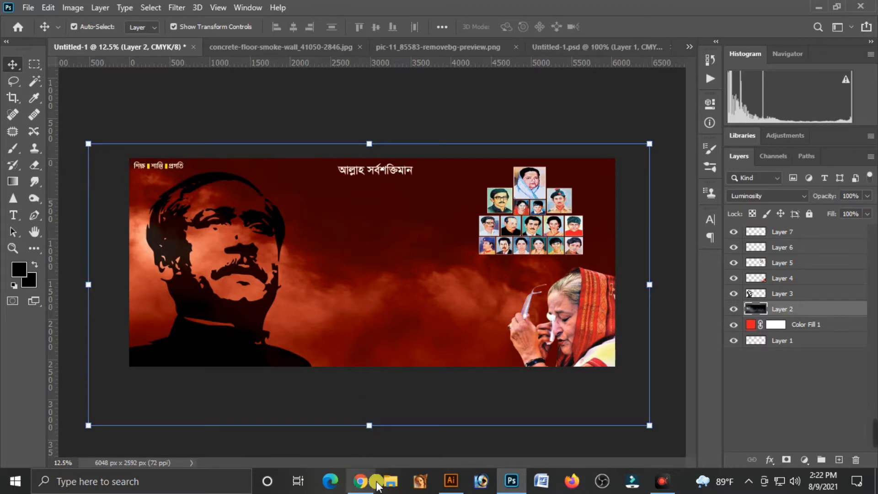
Step: Cut the two lines "জয় বাংলা" and "জয় বঙ্গবন্ধু" with their coloured squares from Illustrator and paste them into the Photoshop banner
left_click(451, 480)
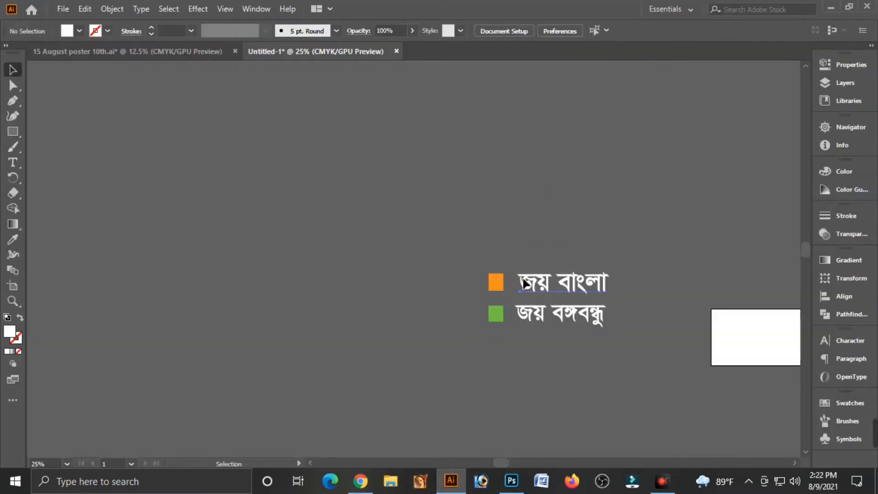
left_click(524, 283)
left_click_drag(466, 237, 616, 334)
key("ctrl+c")
key("ctrl+x")
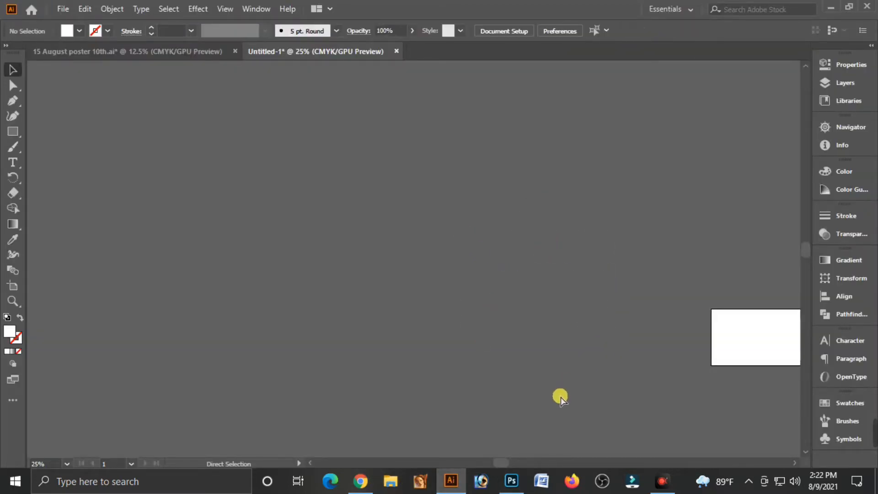
left_click(511, 480)
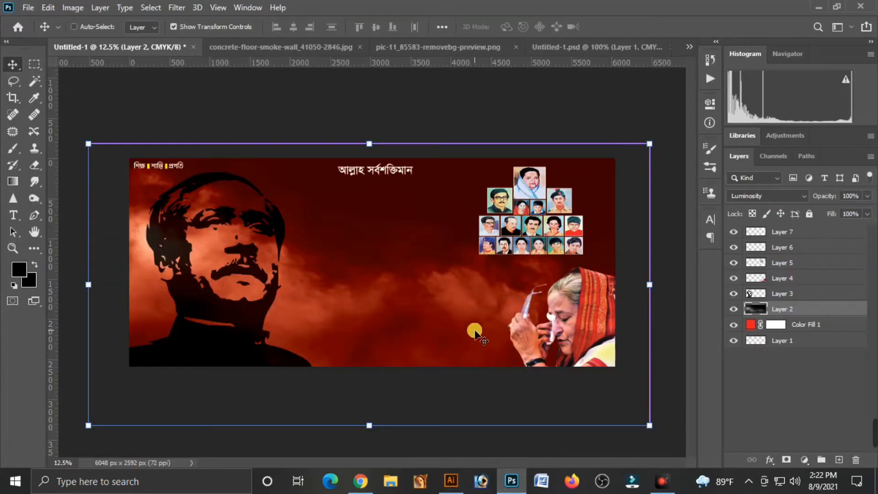
key("ctrl+v")
key("Return")
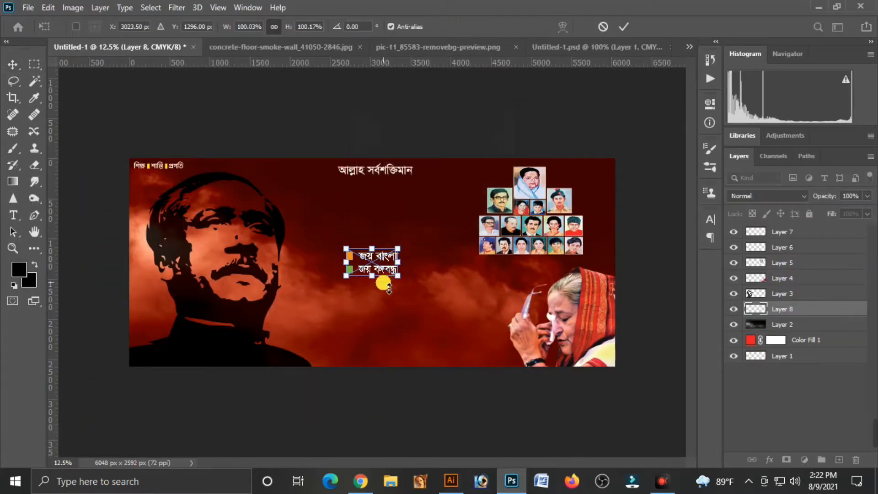
key("Return")
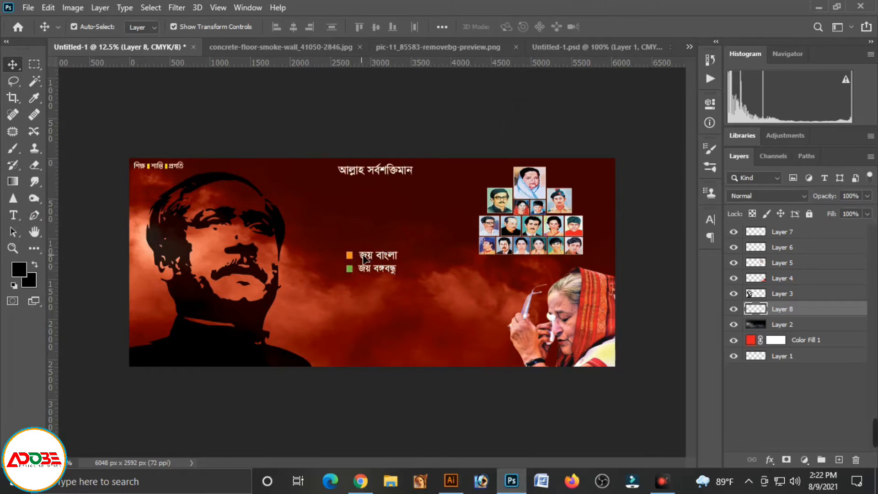
Step: Move the "জয় বাংলা / জয় বঙ্গবন্ধু" lines to the banner's top-right corner, scale them to 74.64% and nudge them into place
left_click_drag(364, 259, 581, 176)
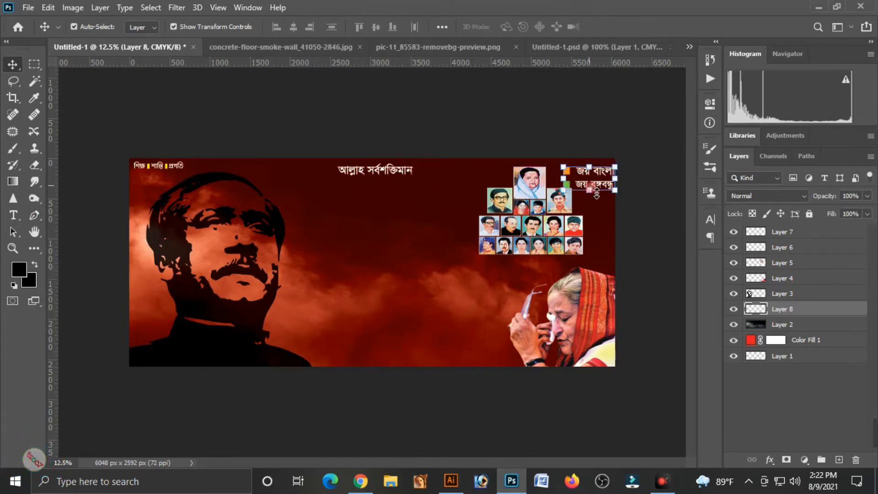
left_click_drag(627, 200, 602, 184)
key("shift+Right")
key("shift+Right")
key("shift+Right")
key("shift+Right")
key("shift+Right")
key("shift+Right")
key("shift+Right")
key("shift+Right")
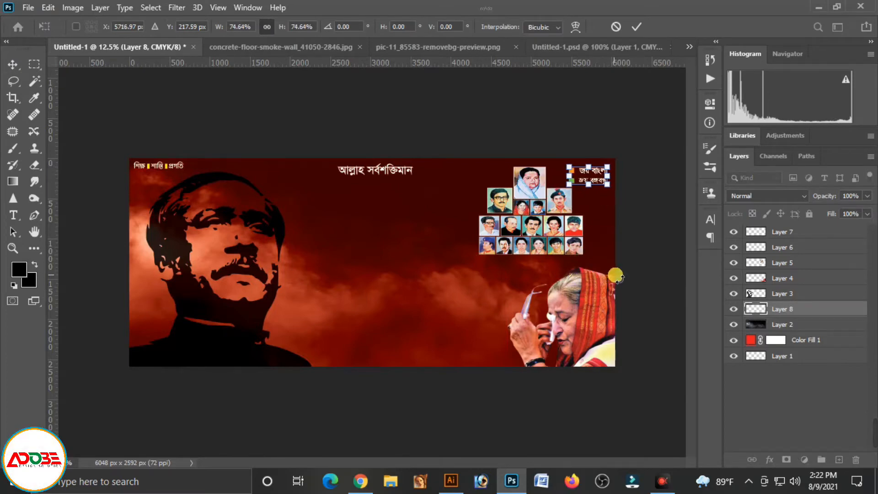
key("Up")
key("Up")
key("Up")
key("Right")
key("Right")
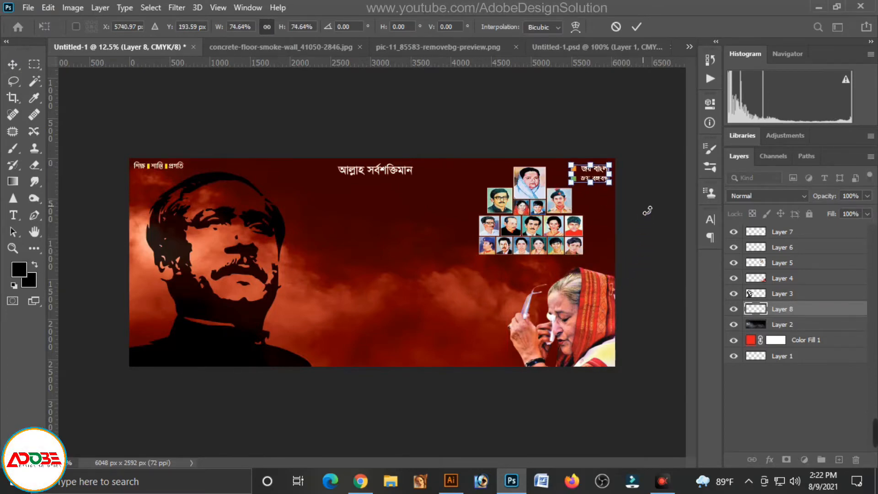
key("Return")
Step: Crop the image to the full canvas selection so the smoke layer's overhang is trimmed to the banner's edges
left_click(373, 272)
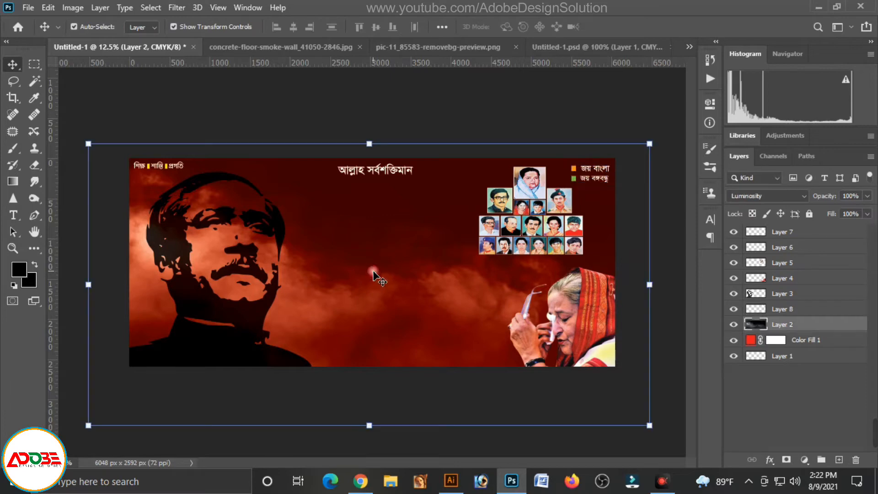
left_click(72, 8)
left_click(85, 140)
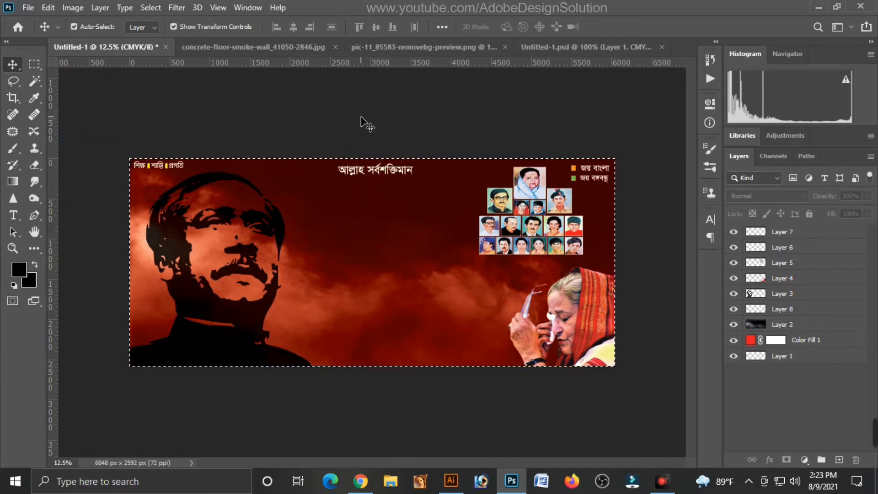
left_click(388, 254)
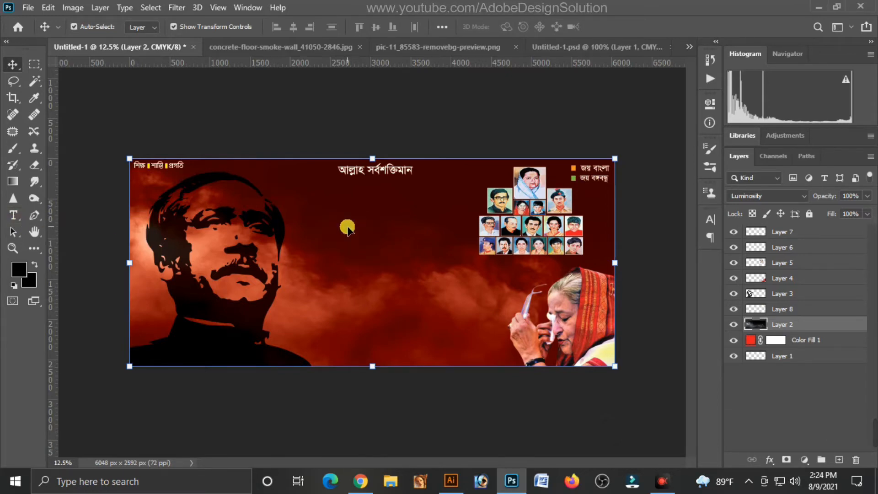
Step: Add a white SutonnyMJ Bold text layer between the large portrait and the collage, enlarged to about 481.72 pt
left_click(12, 214)
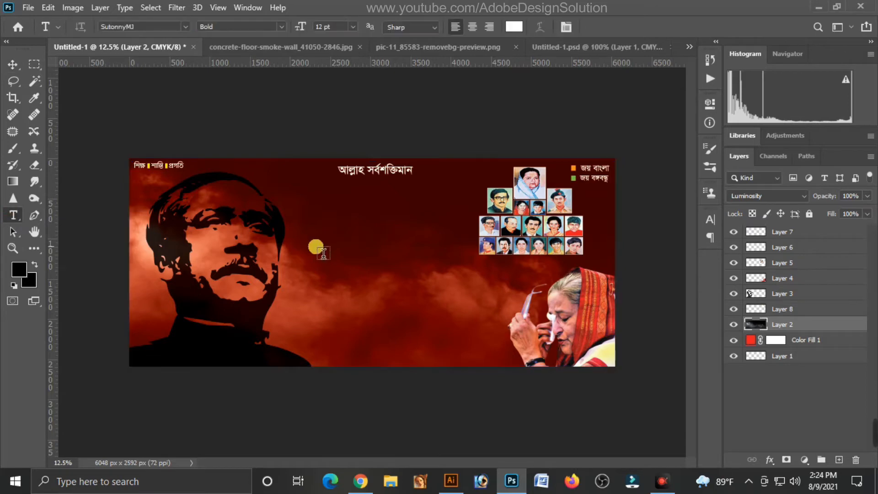
left_click(359, 227)
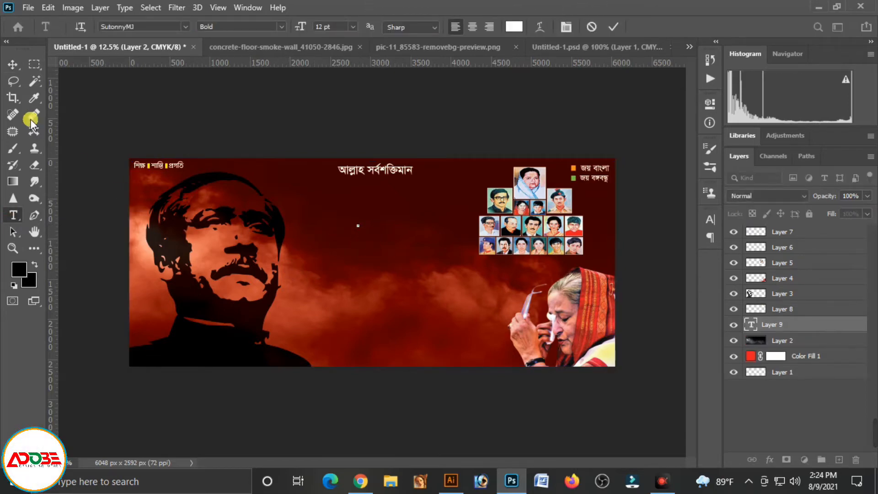
left_click(13, 66)
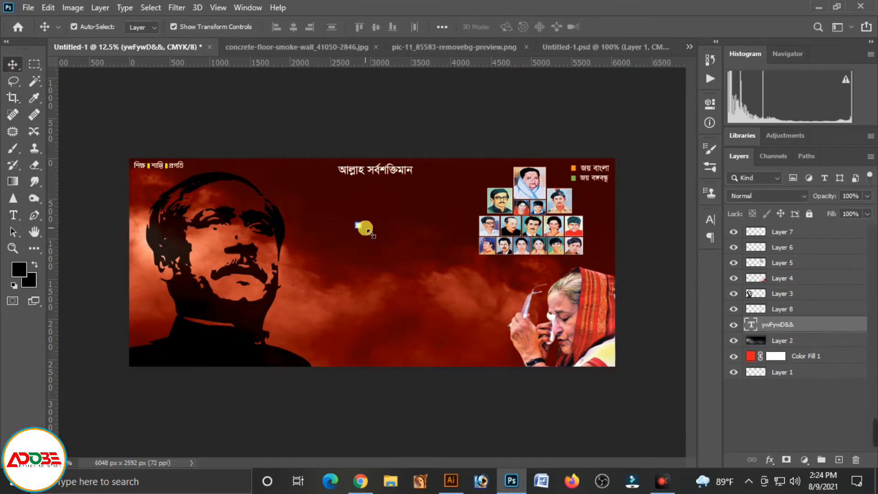
key("ctrl+t")
mouse_move(372, 229)
left_mouse_down()
mouse_move(444, 257)
mouse_move(439, 265)
mouse_move(363, 230)
left_mouse_up()
key("Return")
Step: Replace the wording of the new large text layer with "শোকাবহ"
left_click(21, 215)
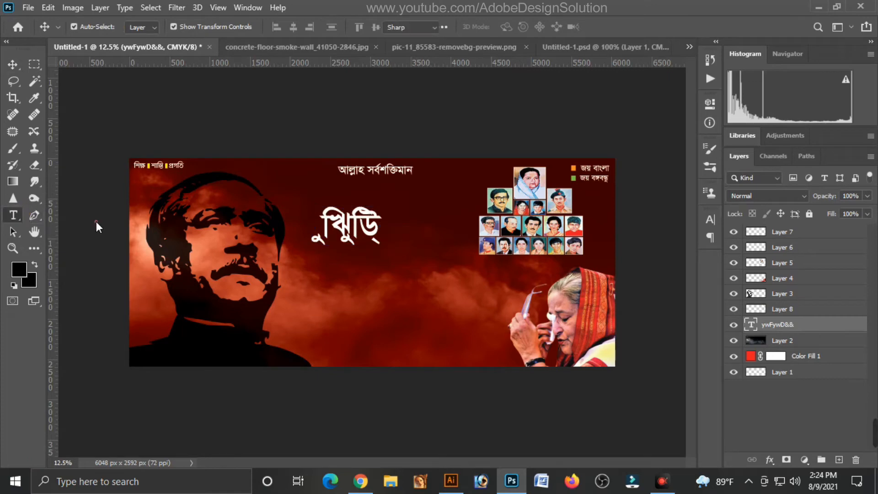
left_click(328, 206)
key("ctrl+a")
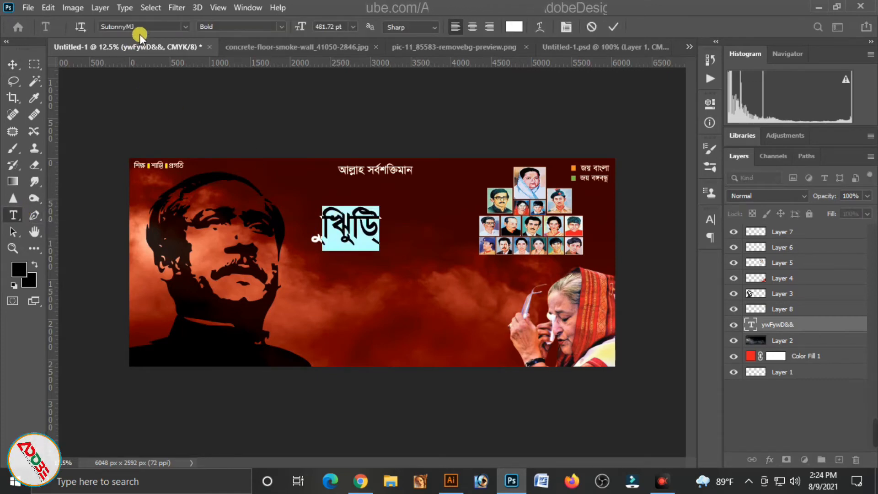
type("শে")
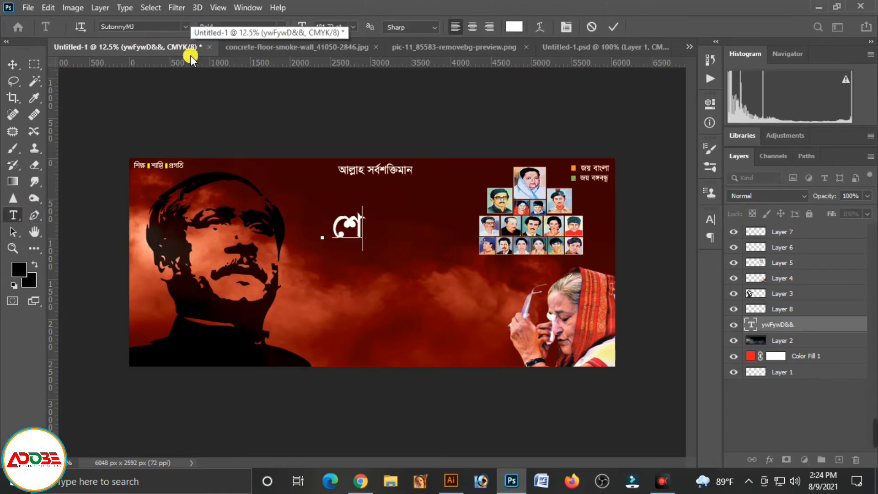
type("াকাব")
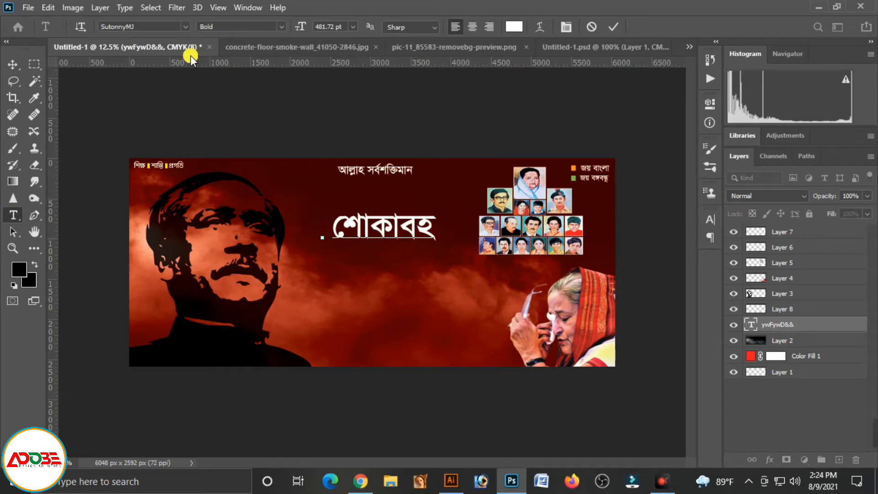
left_click(8, 66)
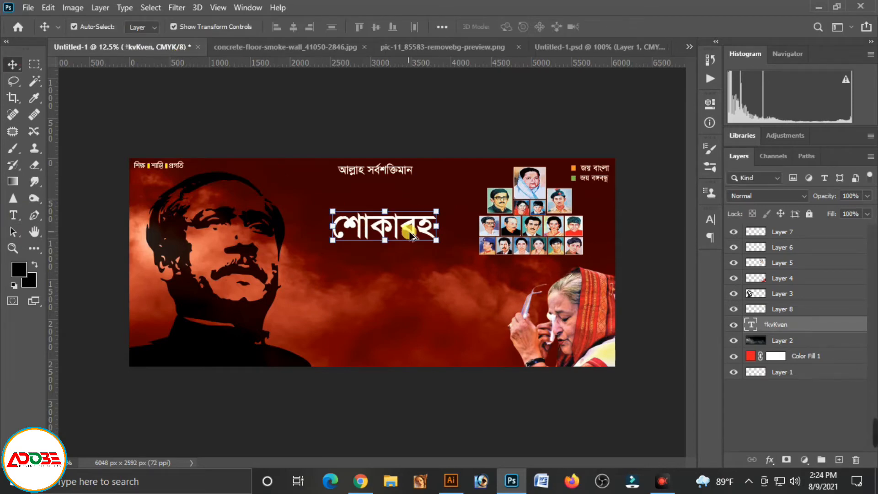
Step: Duplicate the "শোকাবহ" text below itself, reword the copy as "আগস্ট", and space the two title lines apart
left_click_drag(402, 235, 381, 271)
double_click(382, 271)
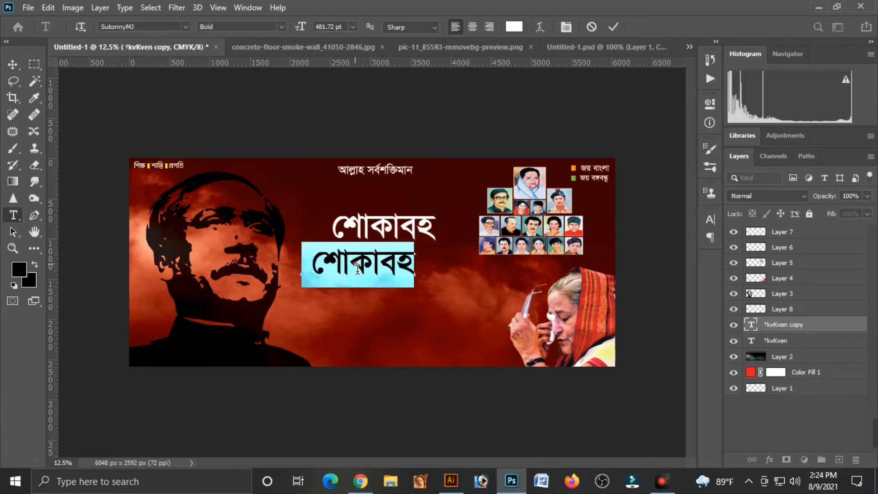
type("আগস্")
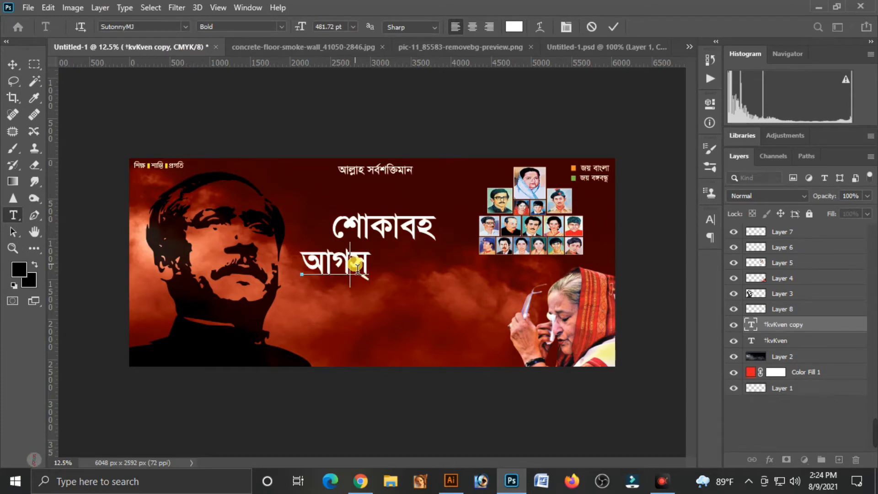
type("ট")
left_click(12, 65)
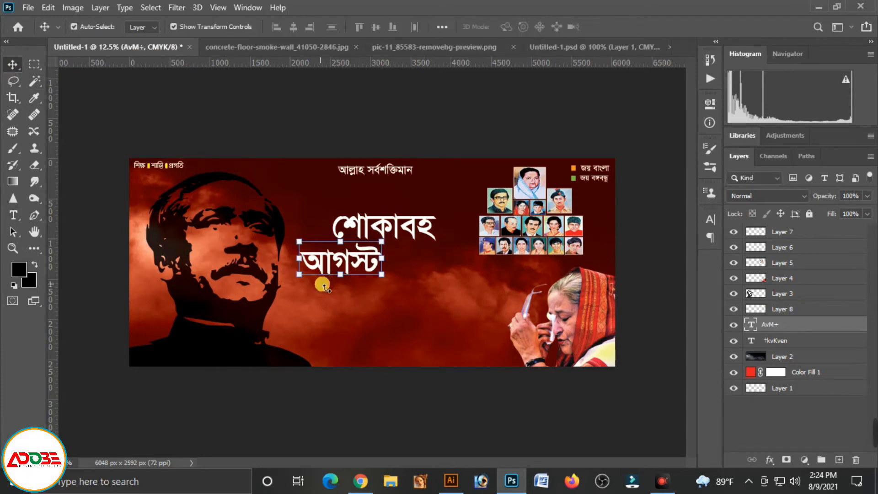
left_click_drag(362, 267, 383, 273)
left_click_drag(410, 230, 386, 218)
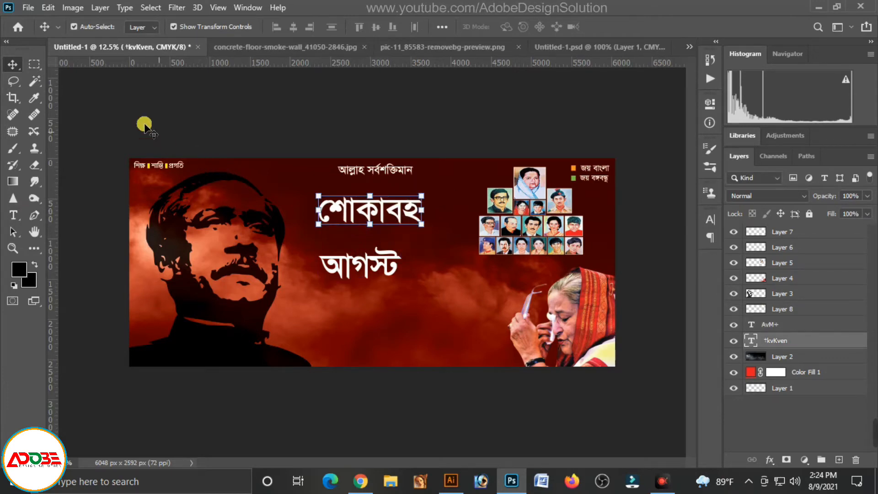
Step: Change the font of the "শোকাবহ" text to PadmaMJ Bold
double_click(362, 214)
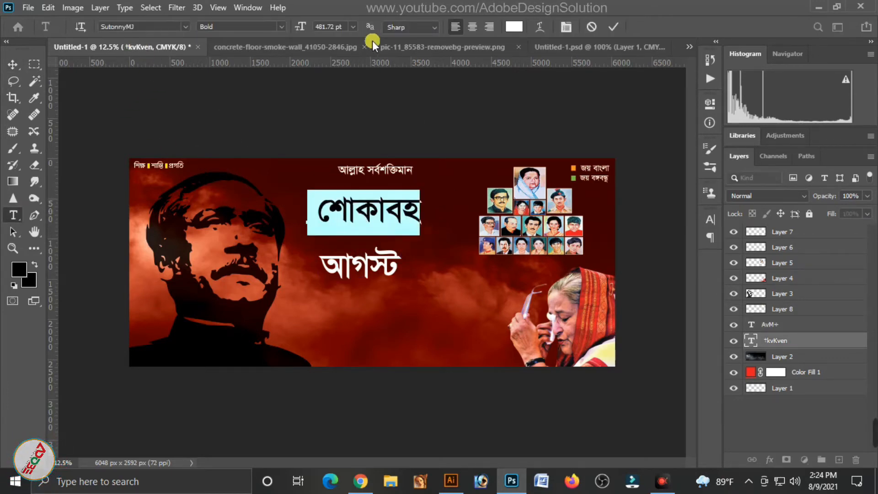
key("BackSpace")
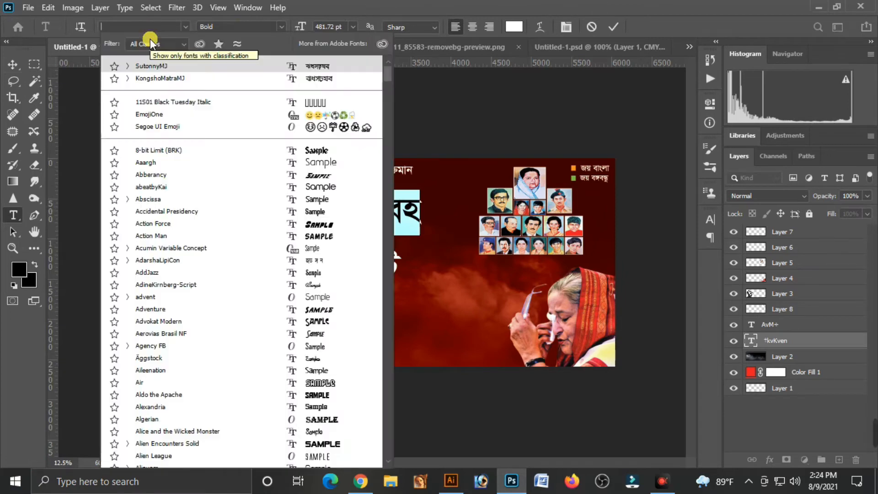
type("pod")
key("BackSpace")
key("BackSpace")
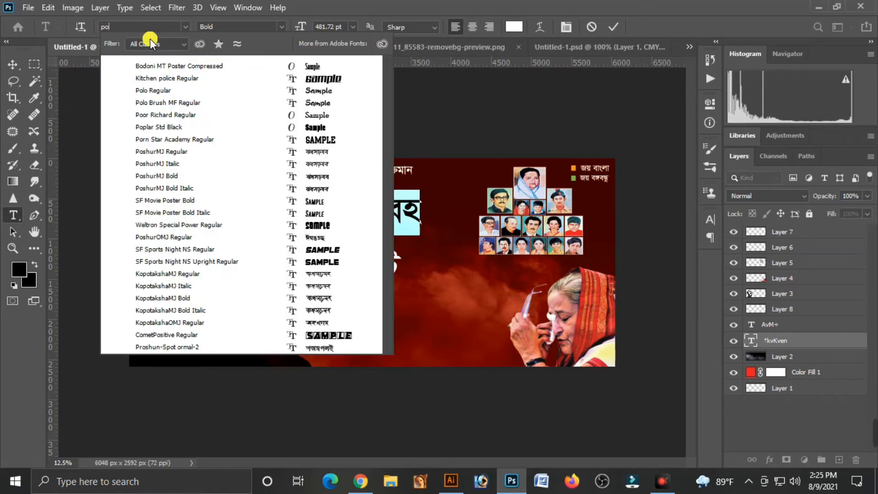
type("adma")
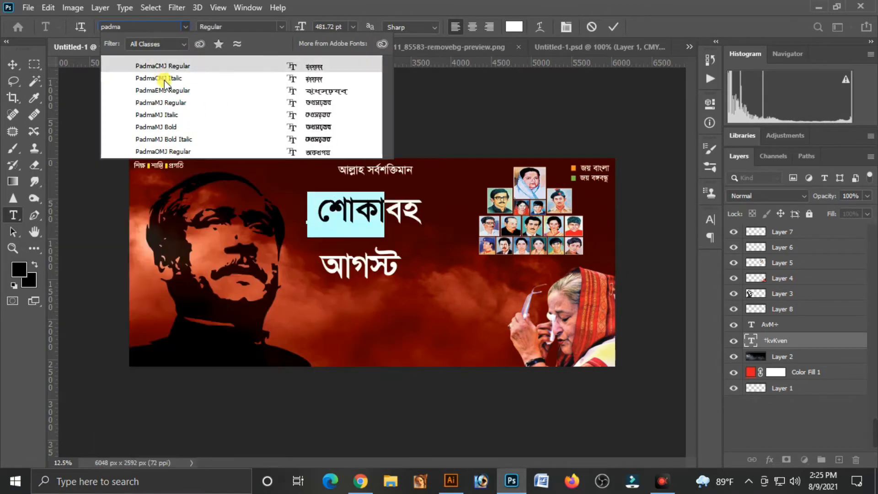
left_click(168, 129)
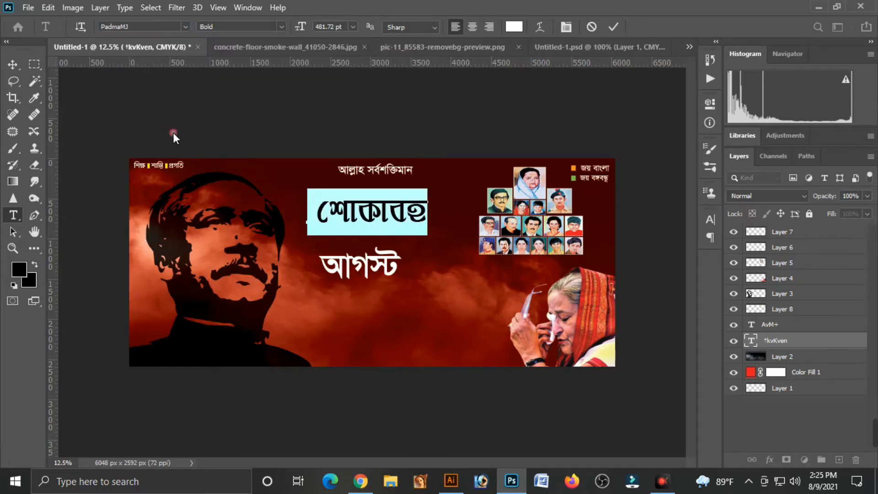
left_click(9, 68)
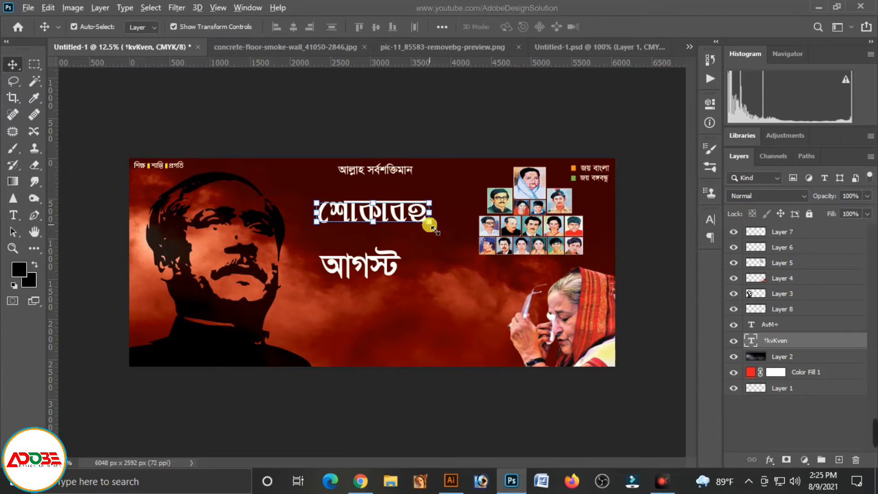
Step: Enlarge the "শোকাবহ" text proportionally and shift it slightly up and left between the portrait and the collage
left_click_drag(432, 227, 458, 245)
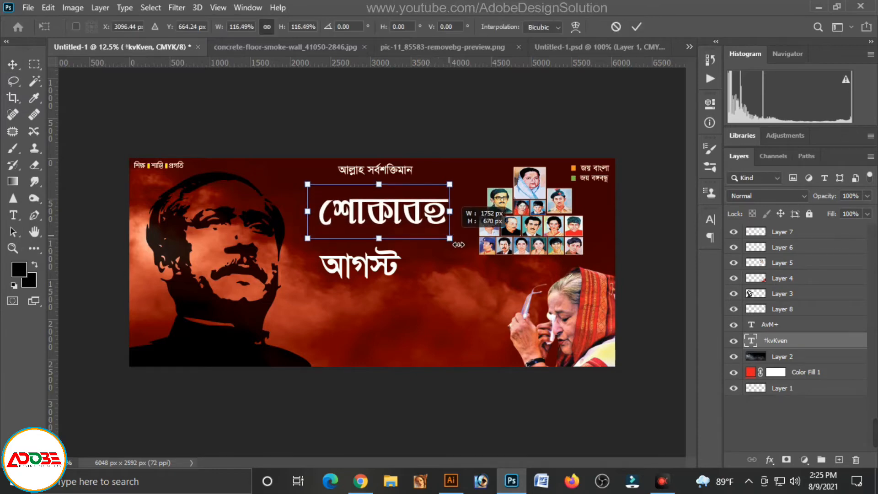
double_click(434, 215)
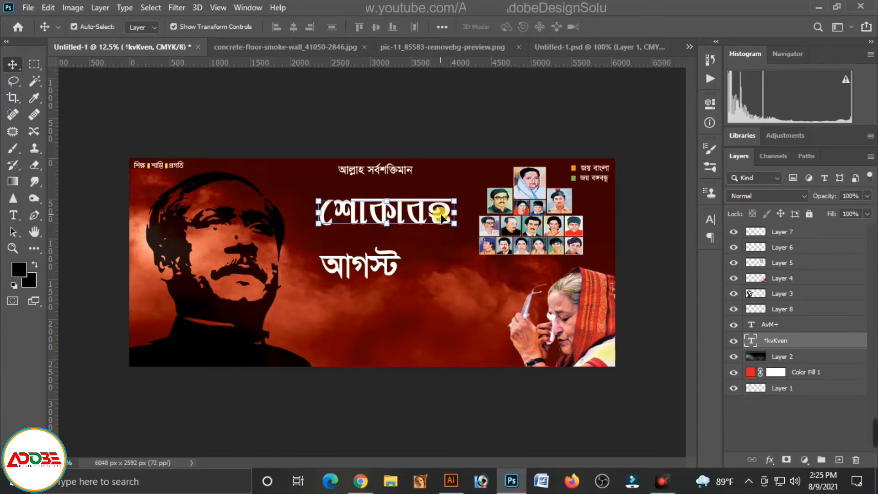
left_click_drag(442, 217, 427, 212)
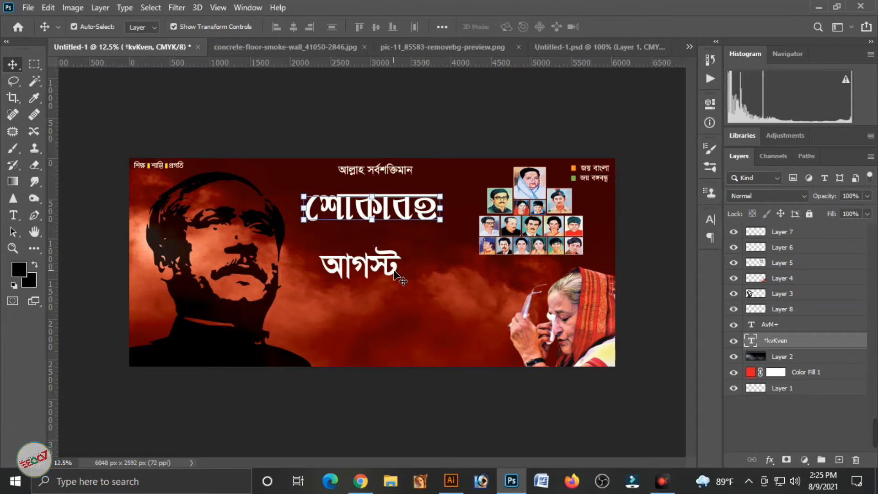
Step: Change the font of the "আগস্ট" text to IchamotiMJ Bold
double_click(382, 270)
left_click(141, 35)
type("Ichamo")
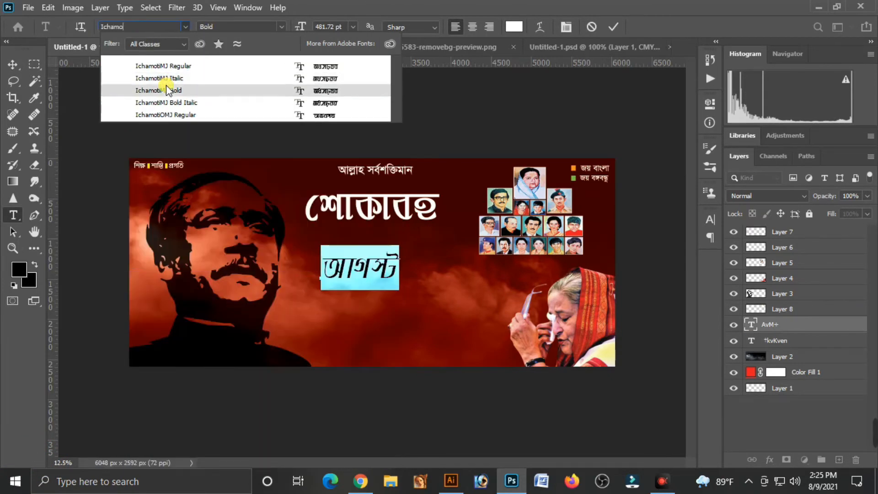
left_click(169, 90)
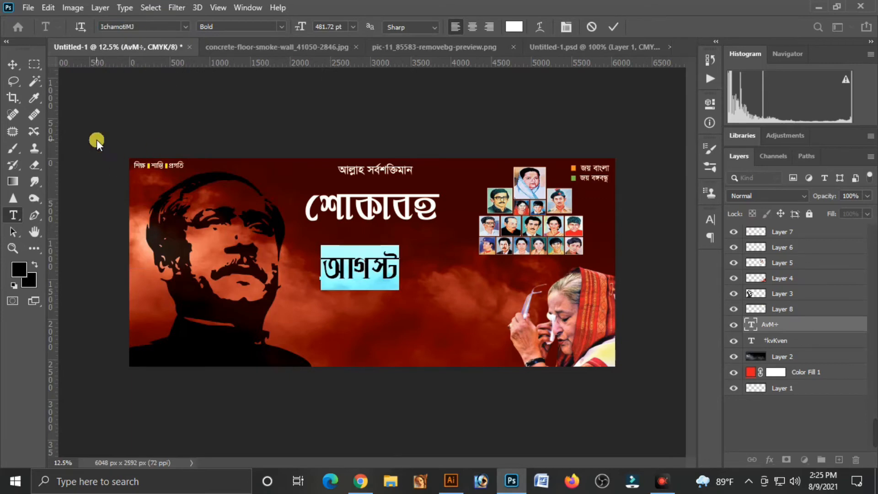
left_click(8, 63)
Step: Move the "আগস্ট" text up so it is centred close beneath "শোকাবহ" and scale it down slightly
left_click_drag(378, 273, 424, 268)
key("ctrl+t")
key("ctrl+z")
key("Return")
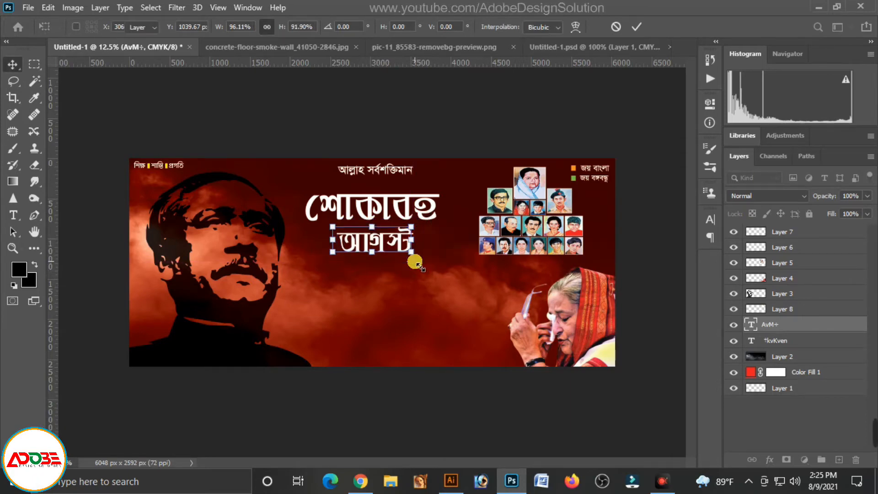
Step: Enlarge the "শোকাবহ" line a little more and nudge the title text upward
left_click(391, 199)
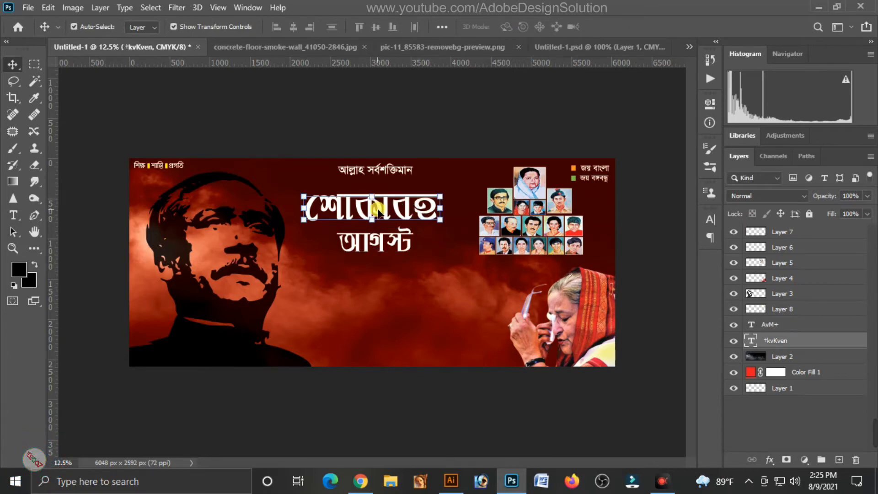
left_click_drag(442, 224, 451, 234)
key("Return")
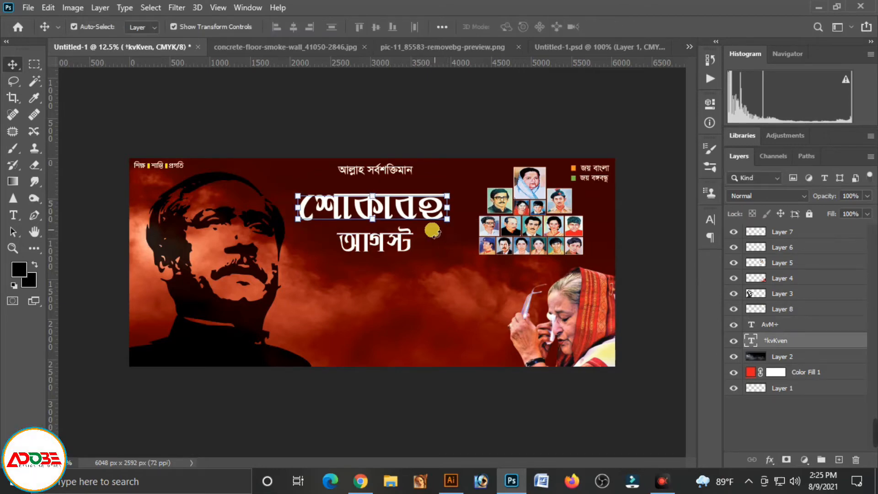
key("Up")
key("Up")
key("Up")
key("Up")
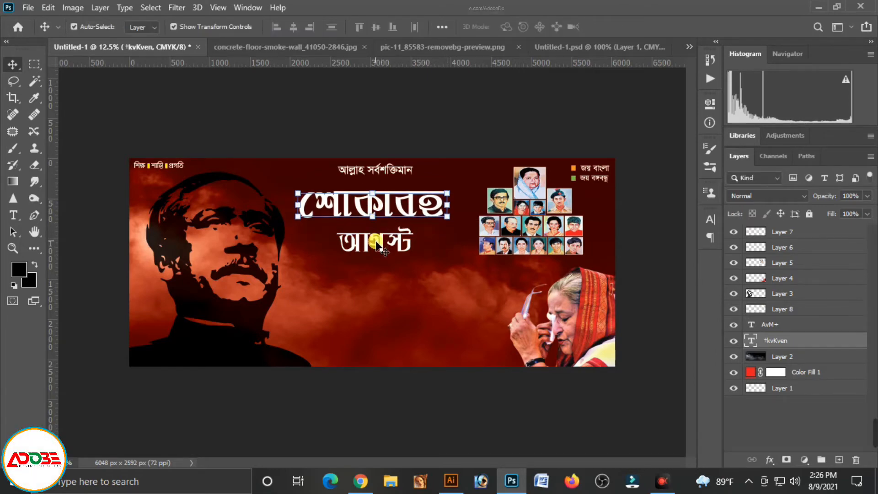
left_click(435, 143)
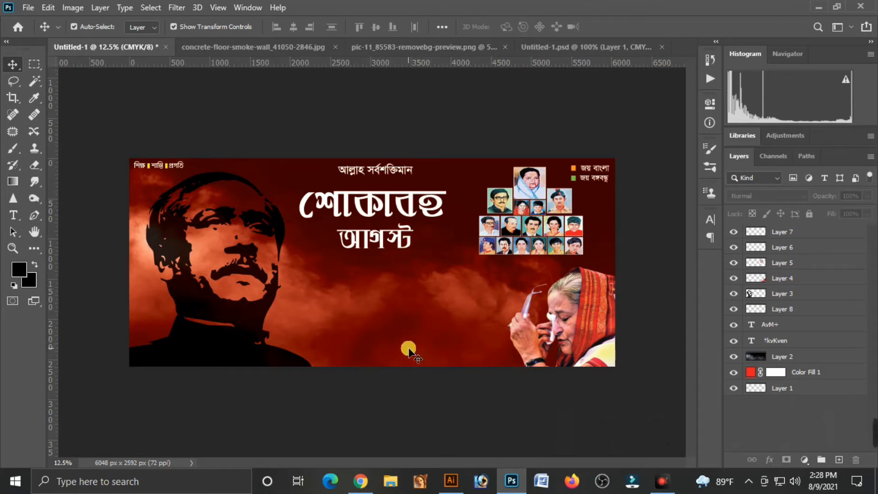
Step: Copy the orange "বিনম্র শ্রদ্ধা" lettering from pic-11_85583-removebg-preview.png into the banner's lower centre and nudge it upward
left_click(413, 47)
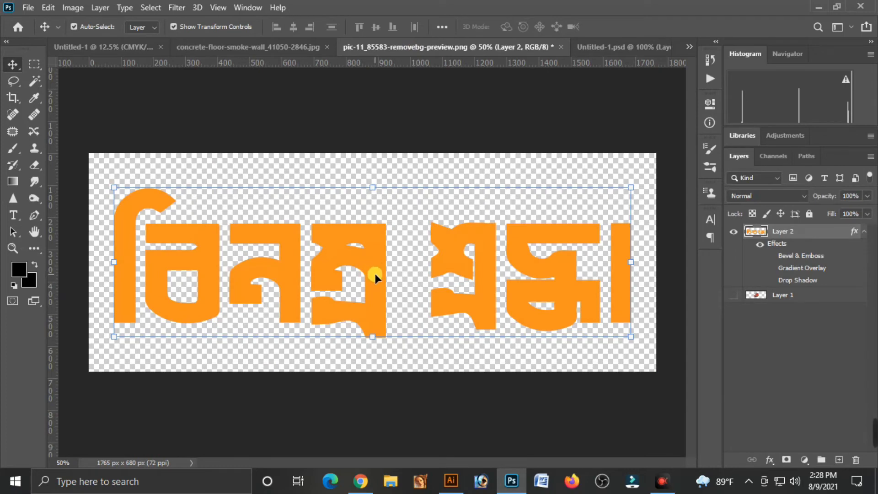
left_click_drag(372, 275, 319, 203)
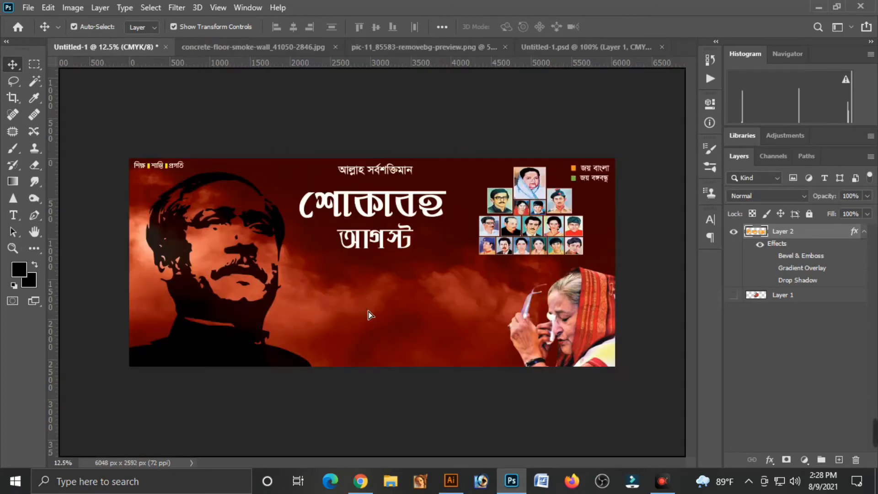
left_click_drag(368, 312, 438, 344)
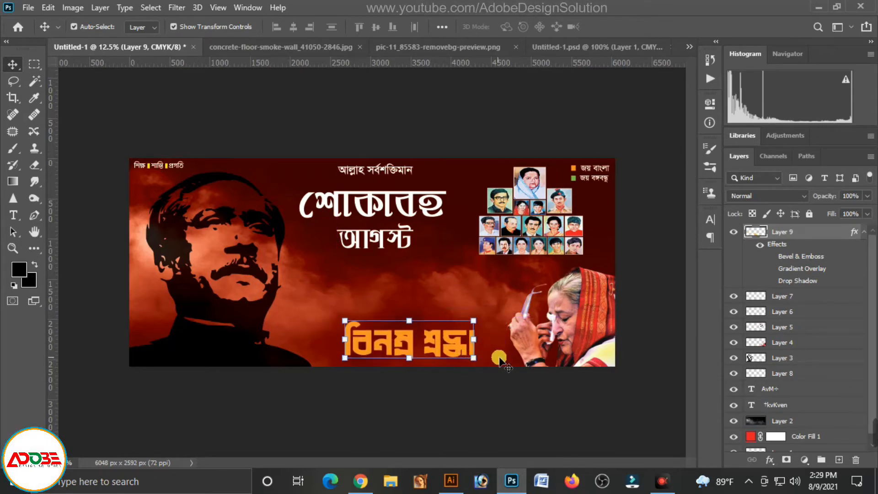
key("Up")
key("Up")
key("Up")
key("Up")
key("Up")
key("Up")
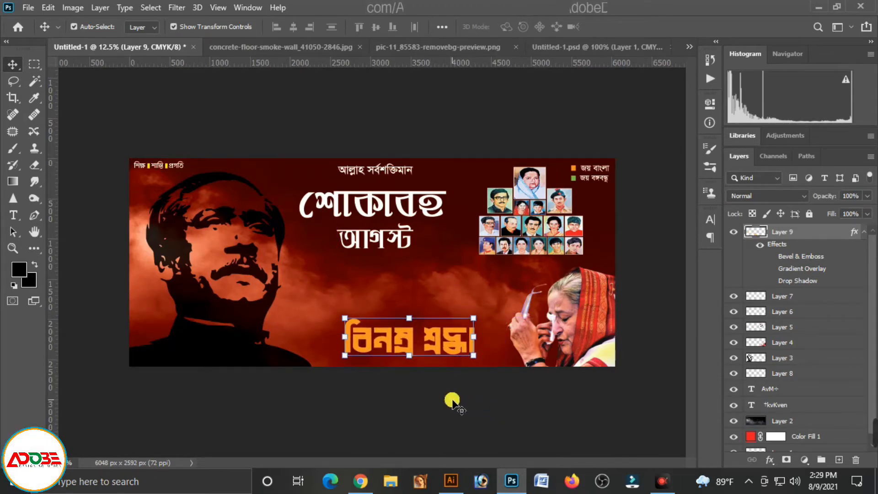
left_click(421, 408)
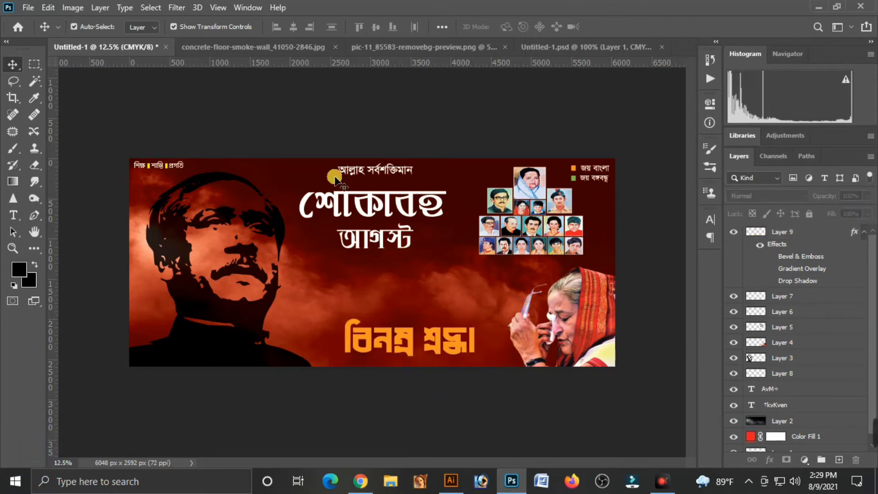
Step: Cut the three-line Bangabandhu dedication text in Illustrator and paste it into the Photoshop banner at its incoming size
left_click(451, 480)
key("ctrl+x")
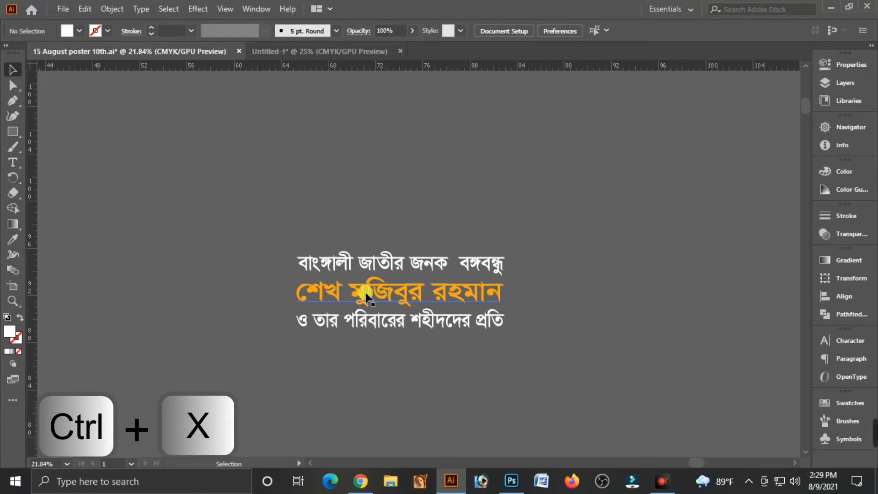
left_click_drag(302, 254, 527, 358)
key("ctrl+x")
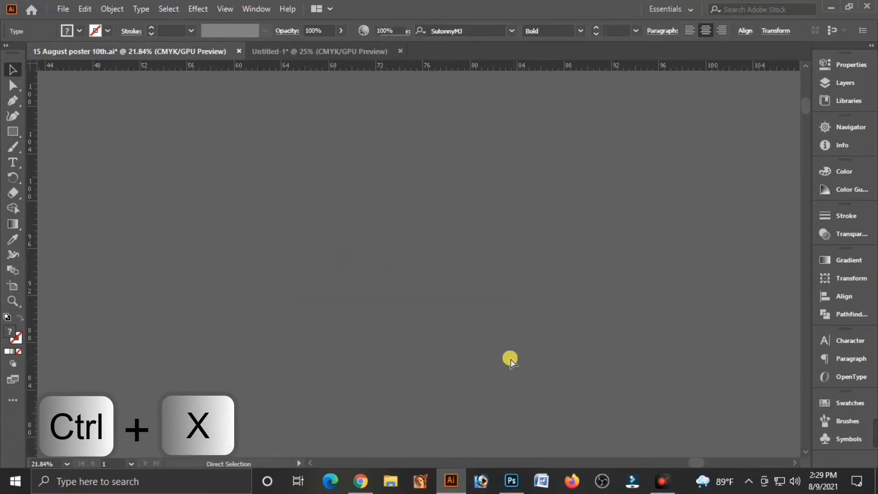
left_click(511, 480)
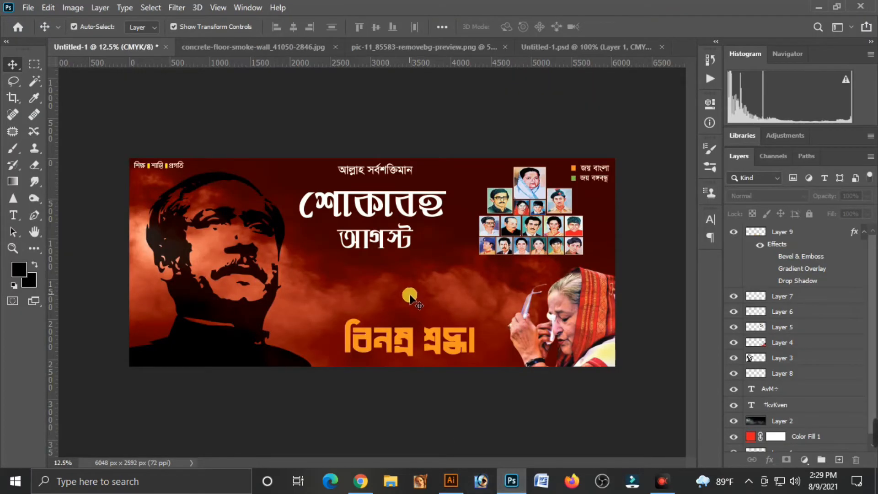
key("ctrl+v")
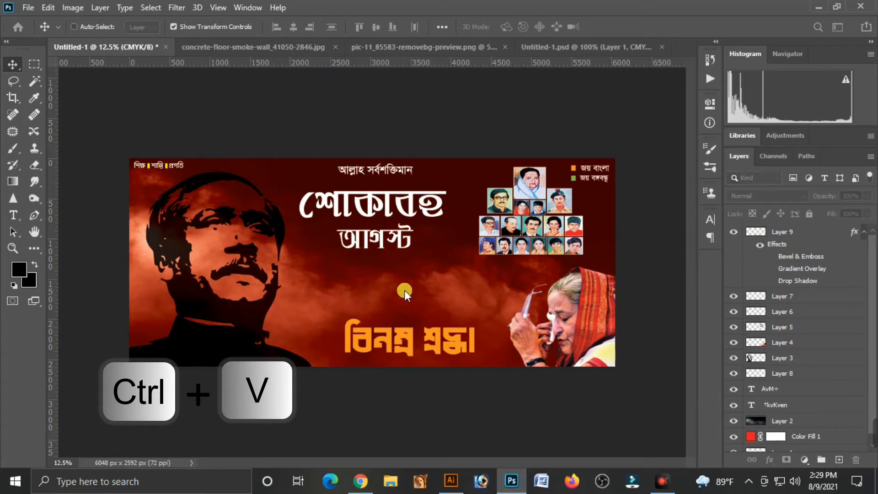
left_click(489, 124)
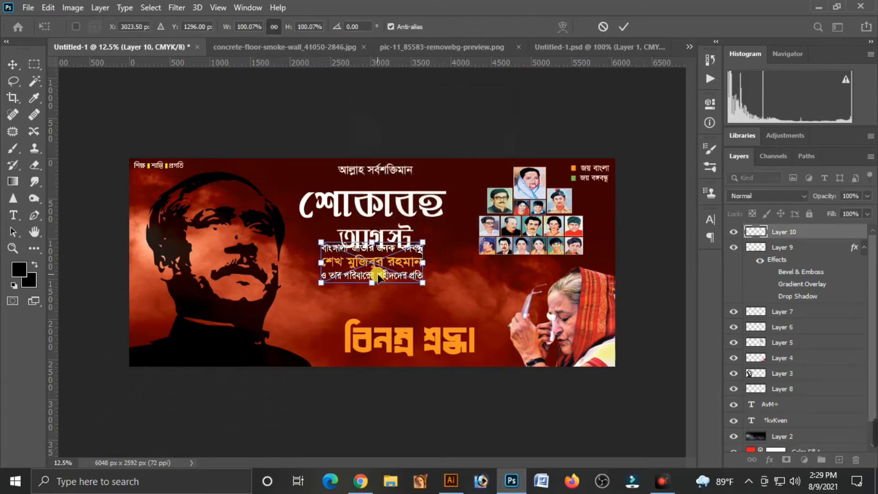
key("Return")
Step: Position the three-line dedication text between "আগস্ট" and "বিনম্র শ্রদ্ধা", nudging it to the right and evening the vertical spacing
left_click_drag(357, 259, 396, 282)
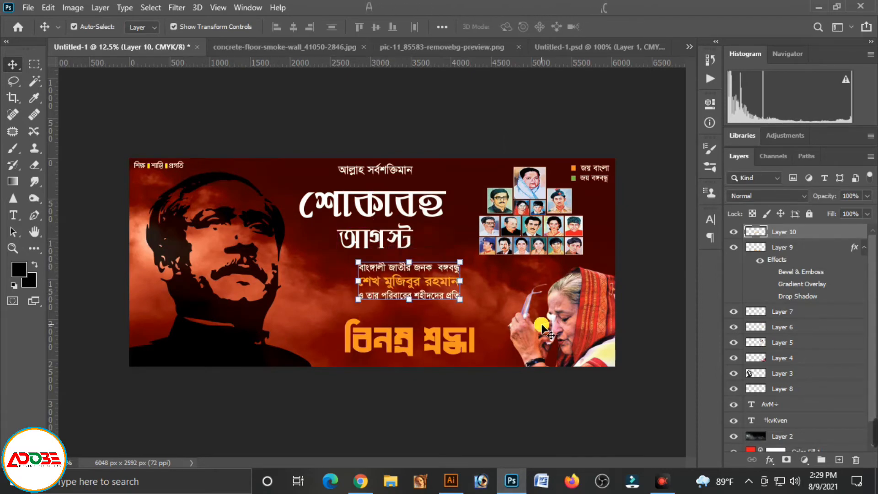
key("shift+Down")
key("shift+Down")
key("shift+Down")
key("shift+Down")
key("shift+Down")
key("shift+Right")
key("shift+Right")
key("shift+Right")
key("shift+Right")
key("shift+Right")
key("shift+Right")
key("shift+Right")
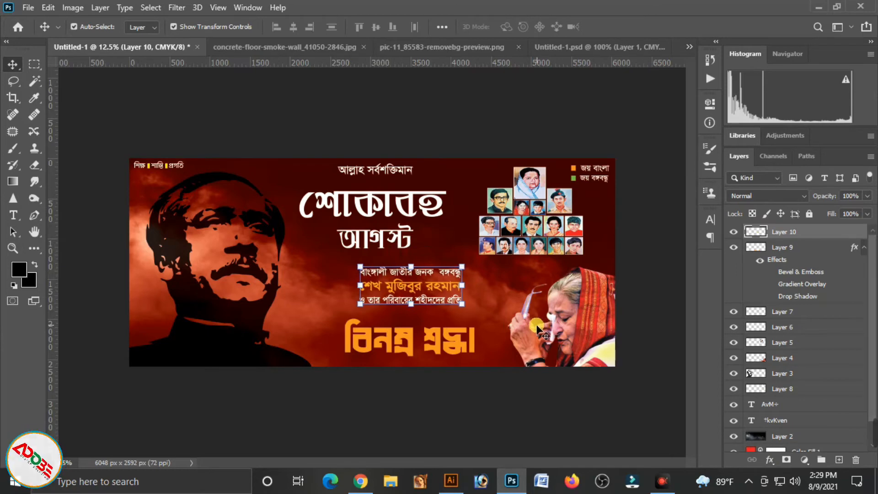
key("shift+Up")
key("shift+Up")
key("shift+Up")
key("shift+Up")
key("shift+Up")
left_click(471, 120)
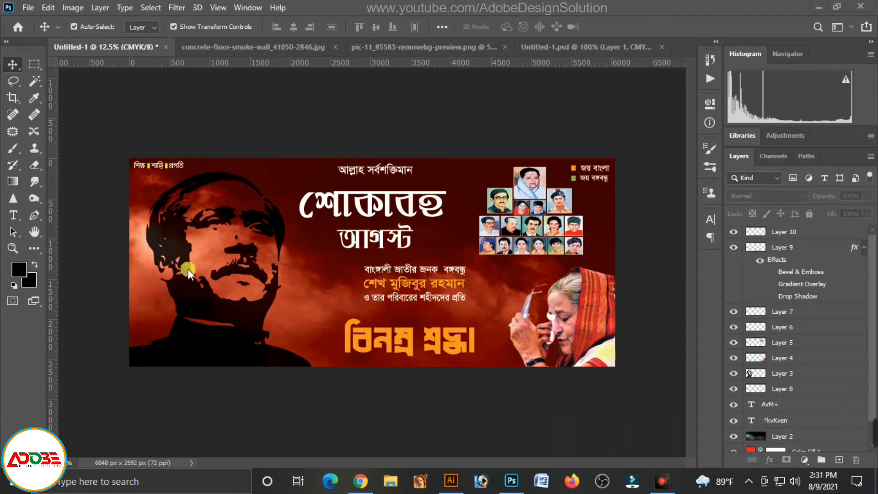
Step: Draw a closed, notched ribbon-shaped path with the Pen tool between the large portrait and the three-line dedication text
left_click(36, 217)
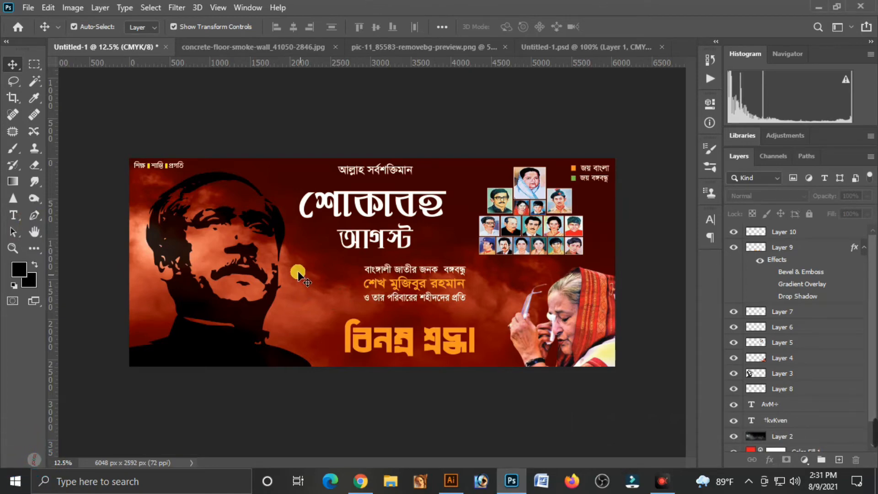
left_click_drag(258, 241, 309, 274)
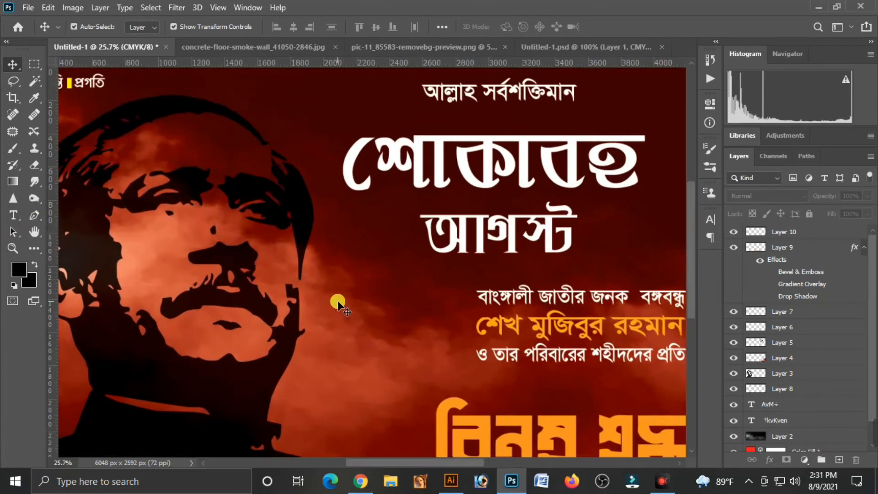
left_click(35, 214)
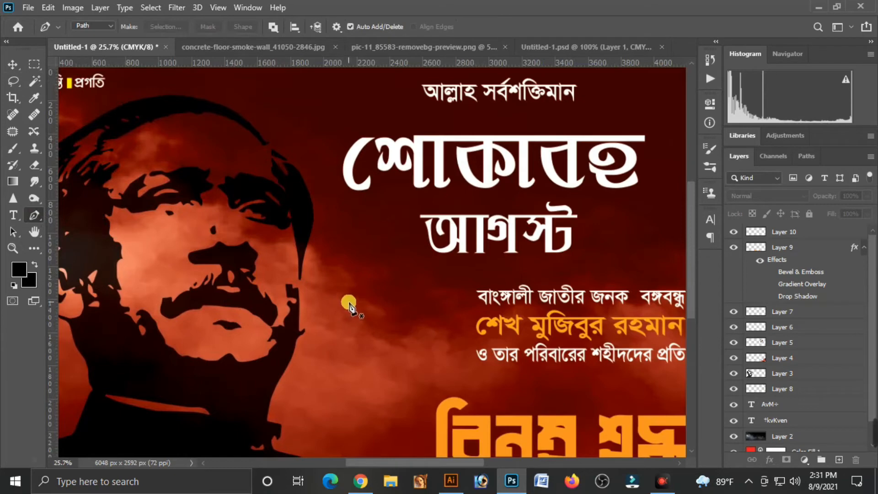
left_click(336, 288)
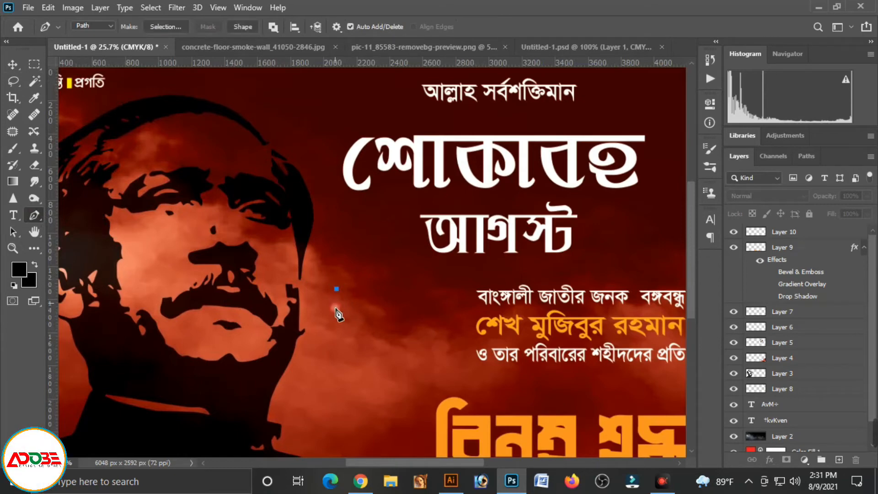
left_click(336, 375)
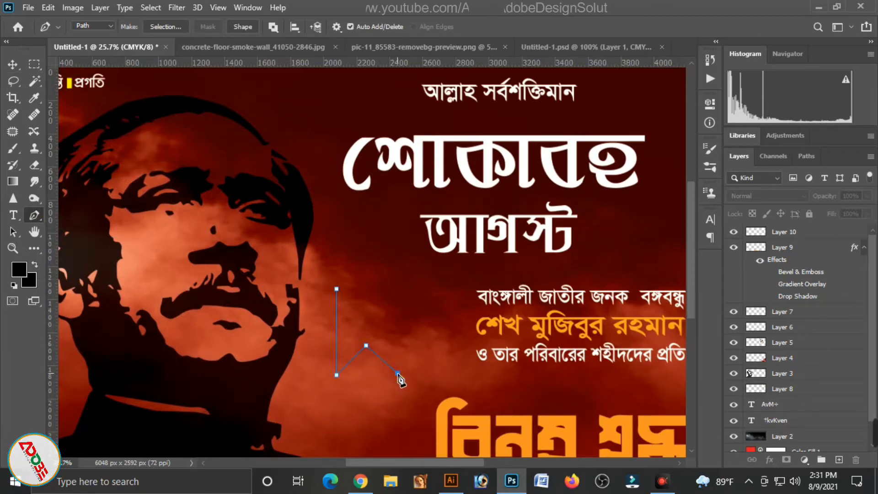
left_click(397, 373)
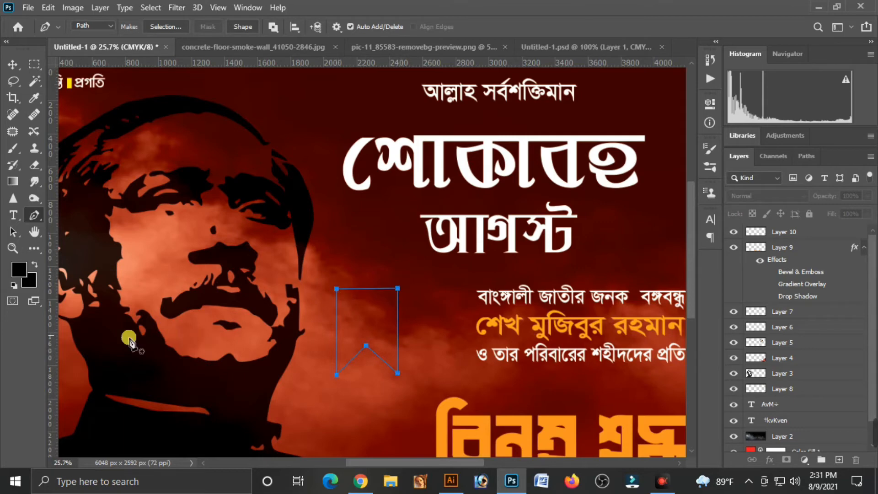
left_click(16, 64)
Step: Convert the ribbon path to a selection and fill it with black on a new layer
key("ctrl+Return")
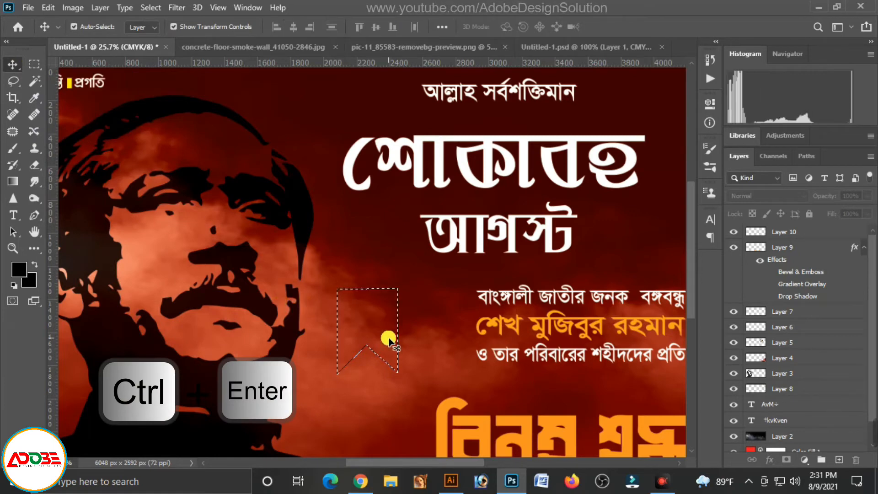
key("ctrl+j")
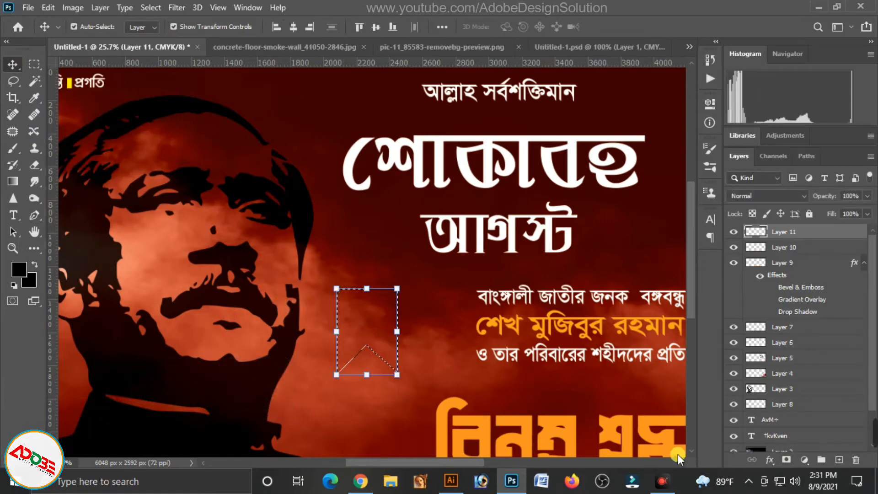
key("alt+BackSpace")
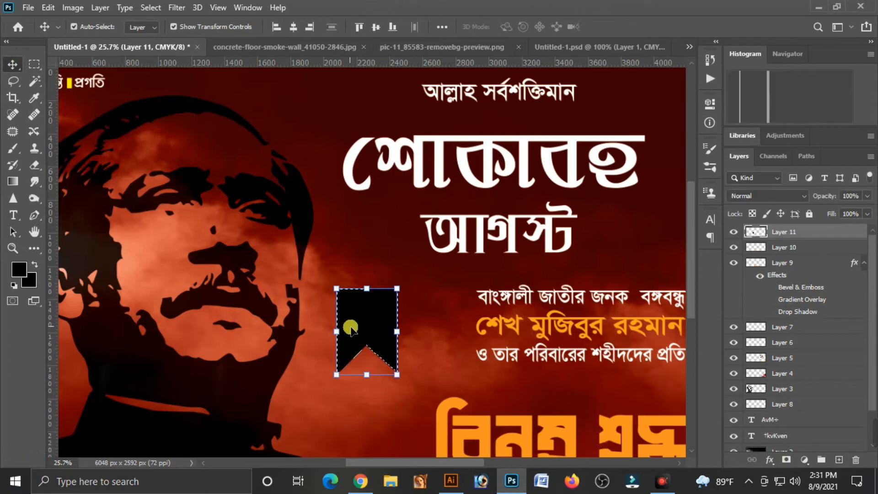
key("alt+BackSpace")
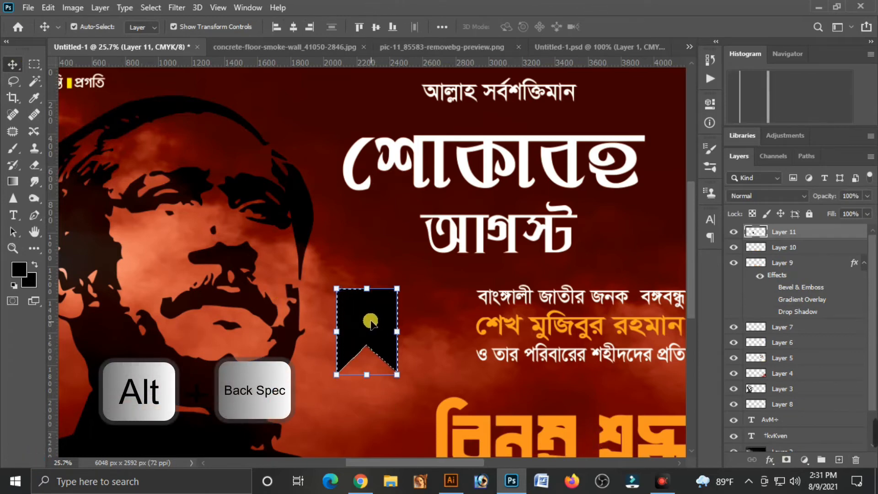
Step: Stretch the black ribbon taller by extending its top edge upward, and clear the selection
left_click_drag(370, 293, 367, 268)
key("ctrl+d")
key("Return")
left_click(429, 327)
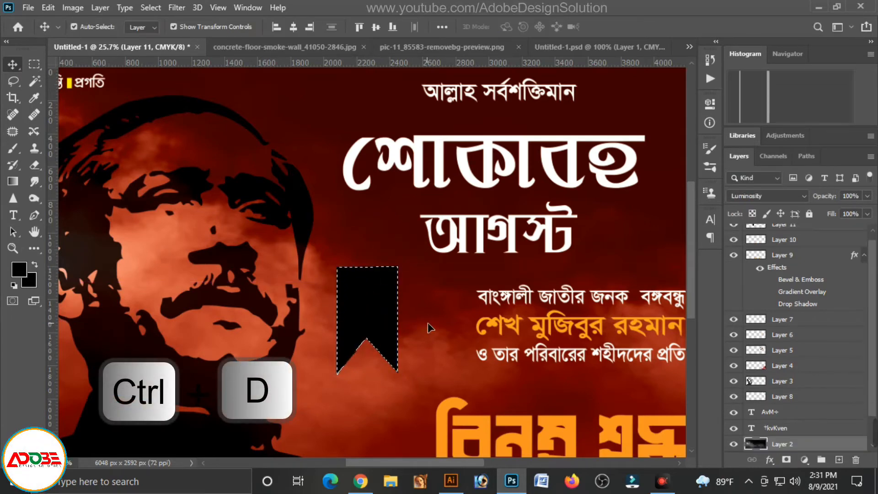
key("ctrl+d")
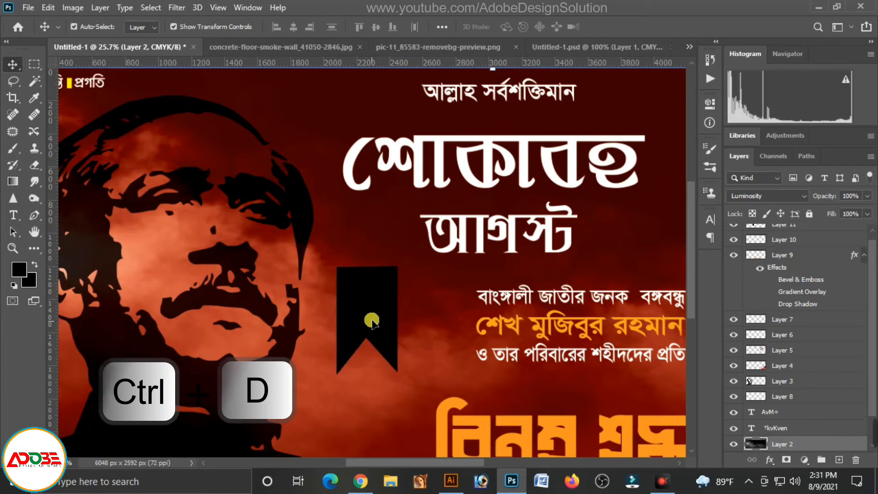
Step: Move the black ribbon slightly down between the portrait and the dedication text, and deselect its layer
left_click(372, 314)
left_click_drag(368, 299, 370, 317)
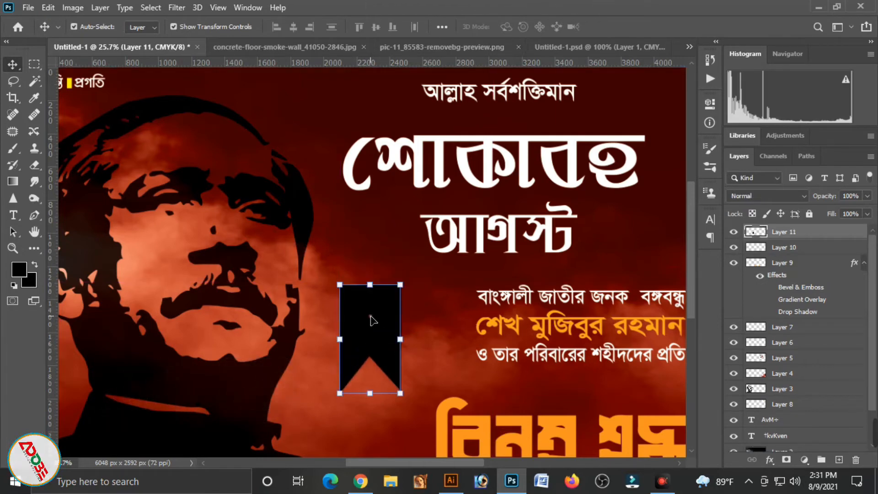
key("ctrl+minus")
key("ctrl+minus")
key("ctrl+minus")
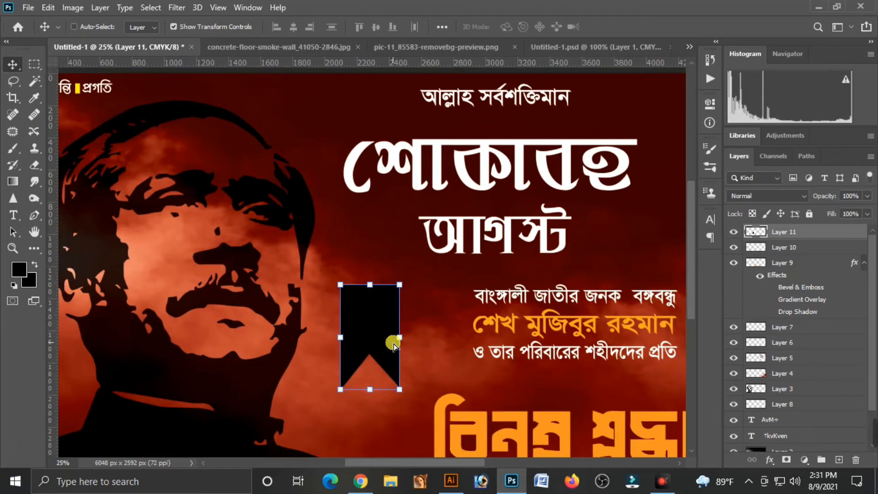
left_click_drag(330, 294, 336, 293)
key("Return")
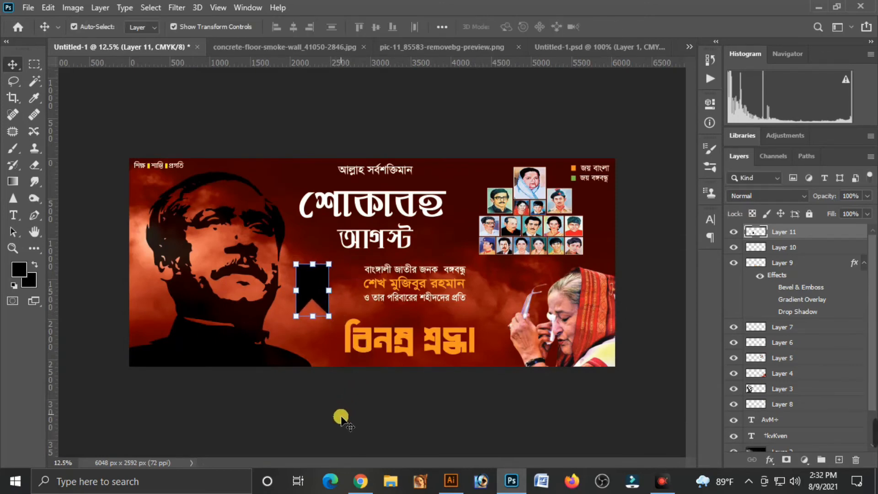
left_click(386, 404)
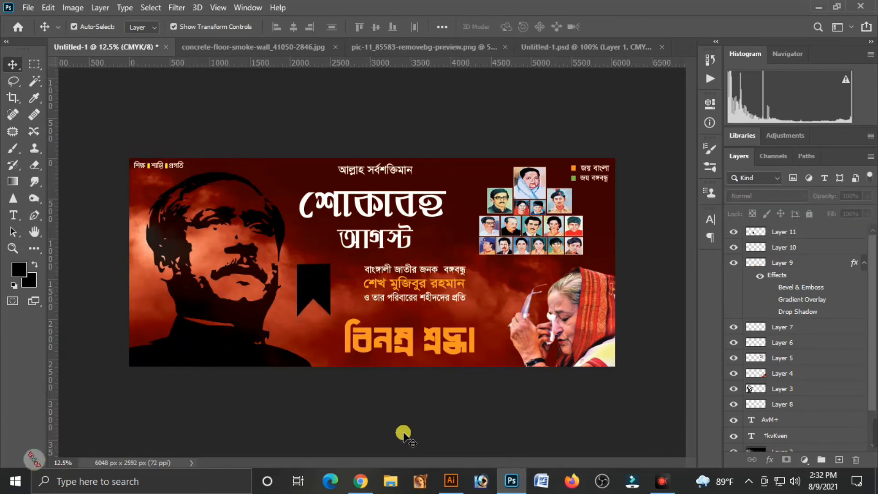
Step: Cut the white "১৫ আগস্ট জাতীয় শোক দিবস" lettering in Illustrator and paste it into the Photoshop banner
left_click(450, 481)
key("ctrl+a")
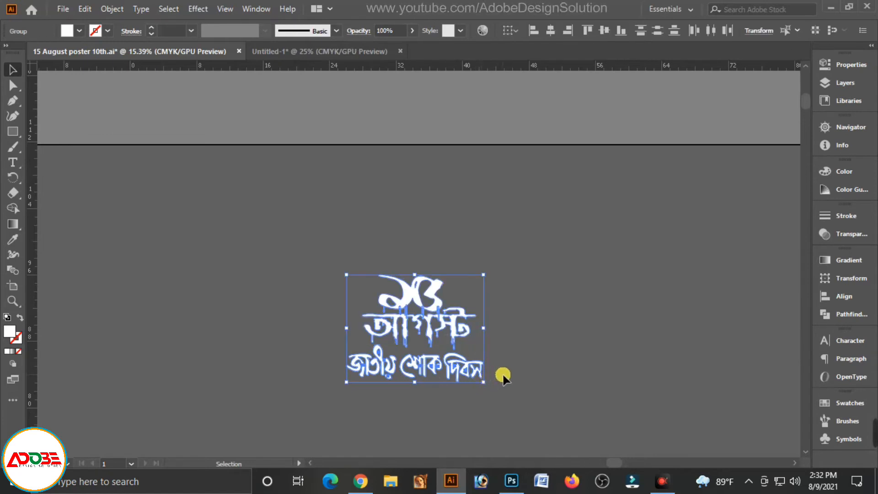
key("a")
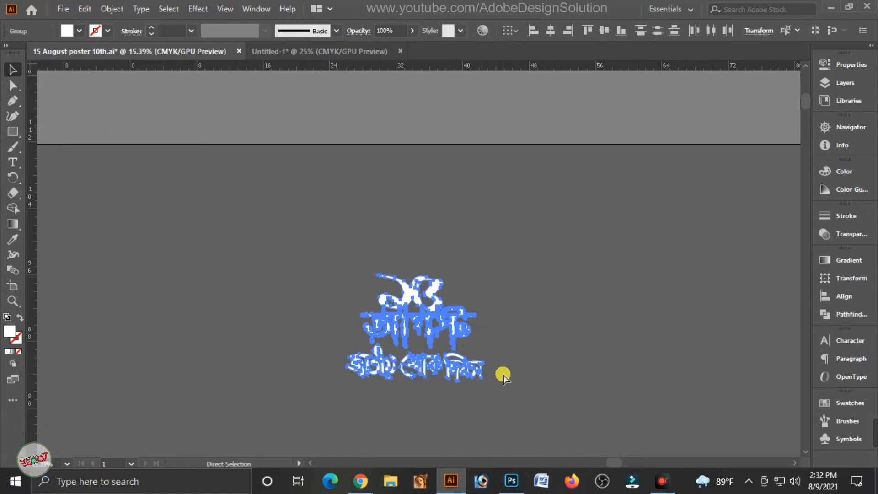
key("ctrl+x")
left_click(512, 481)
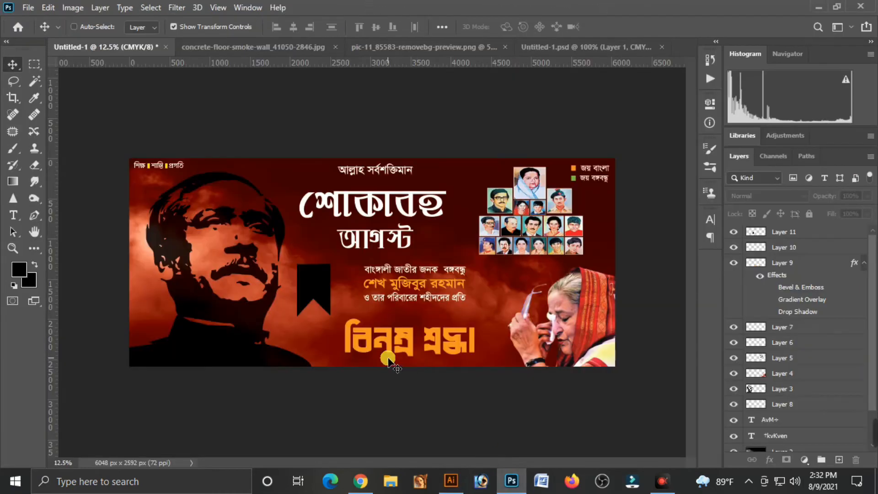
key("ctrl+v")
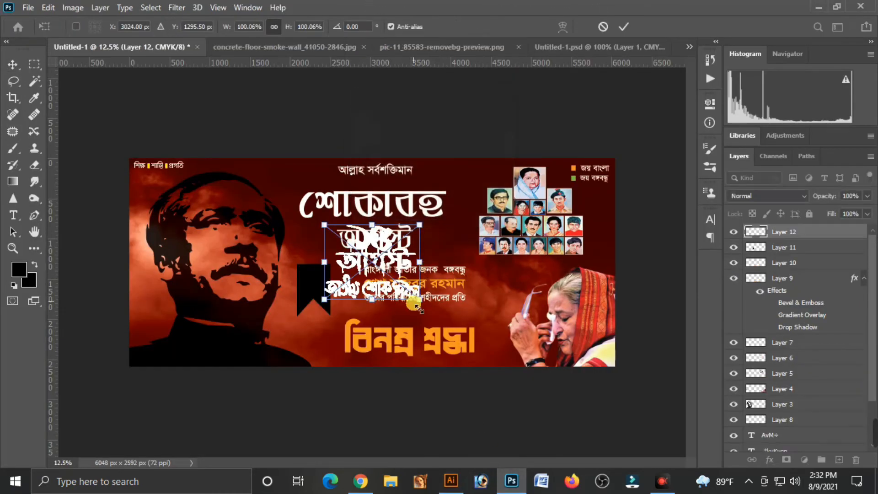
Step: Shrink the pasted "১৫ আগস্ট জাতীয় শোক দিবস" lettering and move it onto the black ribbon
left_click_drag(423, 305, 378, 288)
key("Return")
left_click_drag(361, 250, 324, 287)
left_click_drag(268, 228, 341, 308)
left_click_drag(475, 382, 411, 195)
key("ctrl+t")
double_click(338, 258)
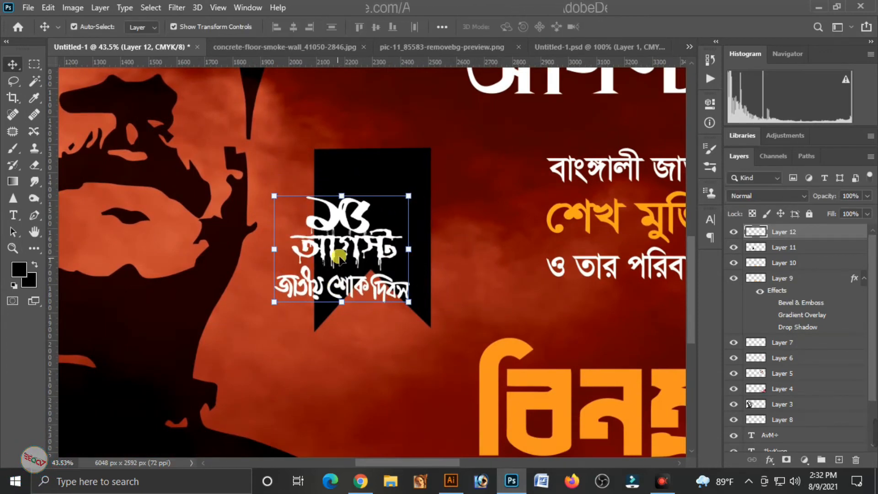
Step: Center the "১৫ আগস্ট জাতীয় শোক দিবস" lettering in the ribbon's upper part, scaling it to about 86% and narrowing it slightly to fit
left_click_drag(338, 259, 372, 222)
left_click_drag(443, 225, 438, 229)
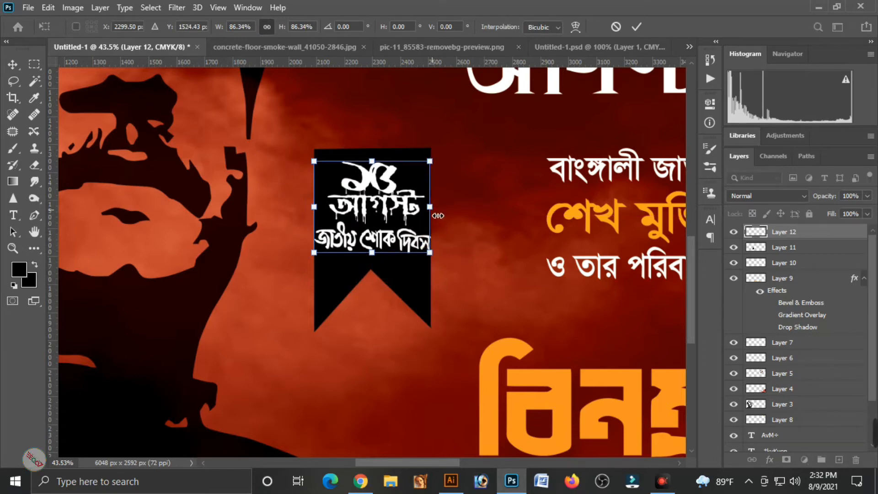
left_click_drag(434, 212, 428, 212)
key("Return")
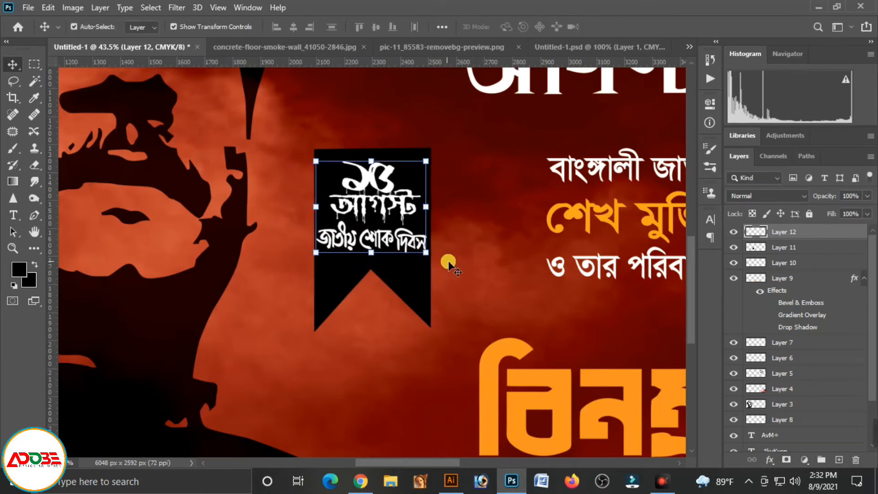
left_click(480, 255)
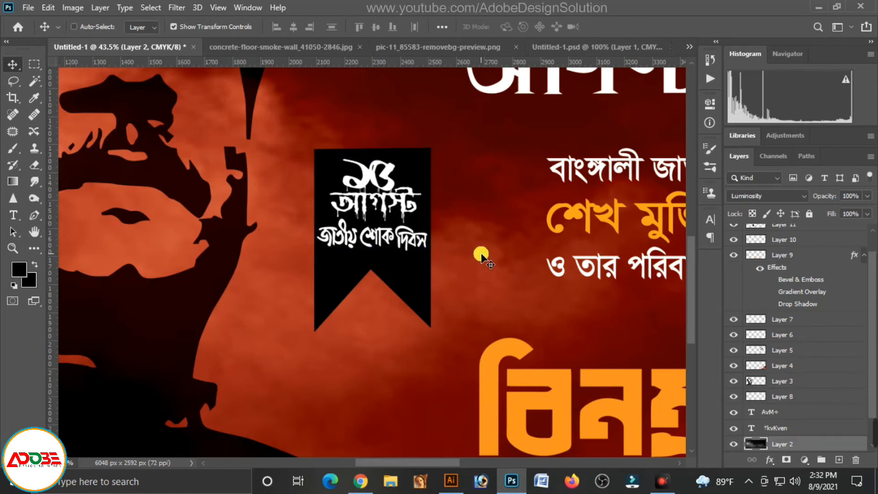
key("ctrl+0")
key("ctrl+minus")
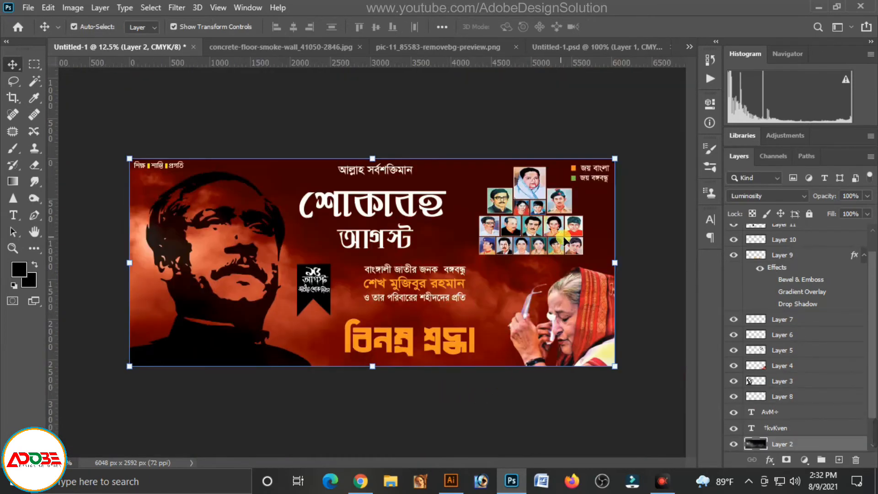
left_click(569, 127)
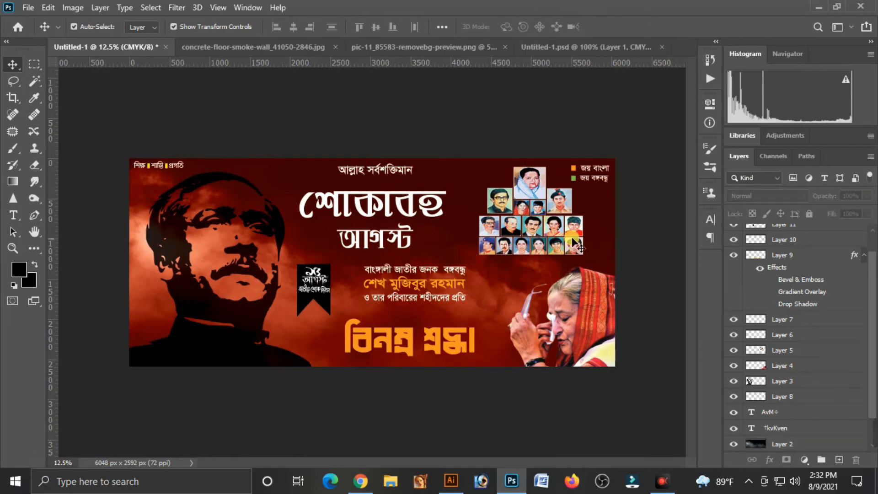
Step: Recolor the "শোকাবহ" title text to red with CMYK values 0, 100, 100, 0
left_click(394, 196)
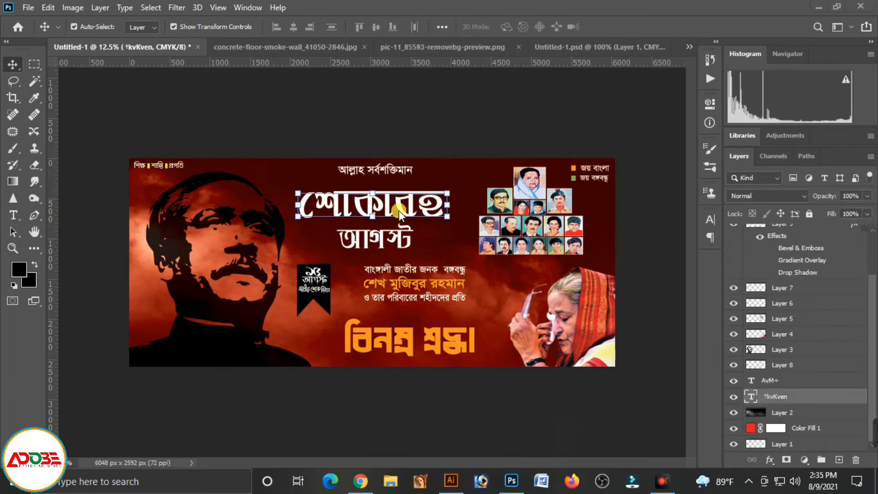
double_click(370, 205)
left_click(513, 26)
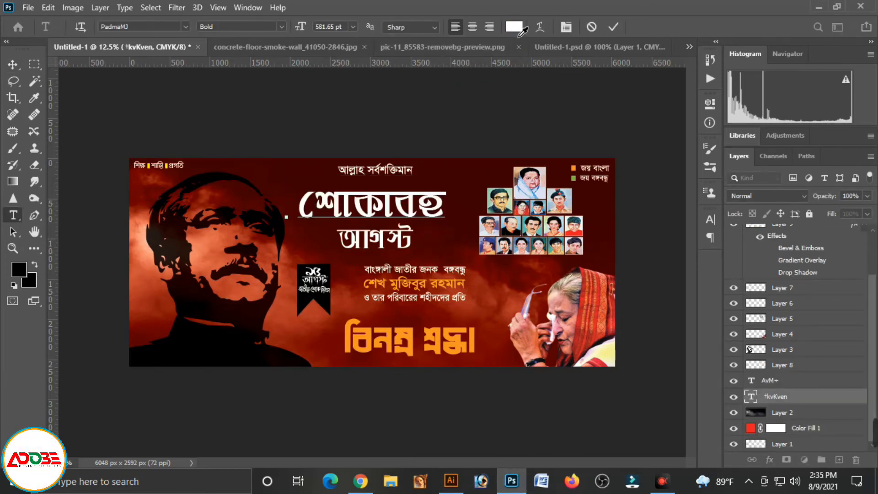
type("0")
key("Tab")
type("100")
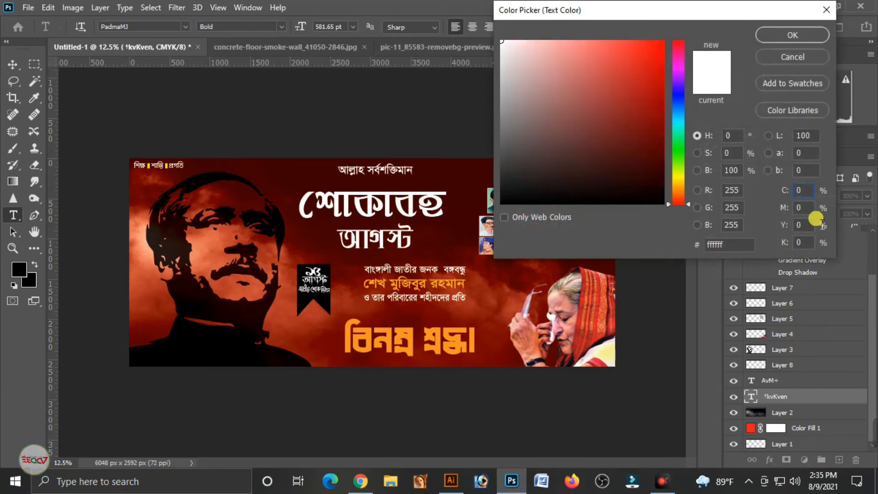
key("Tab")
type("100")
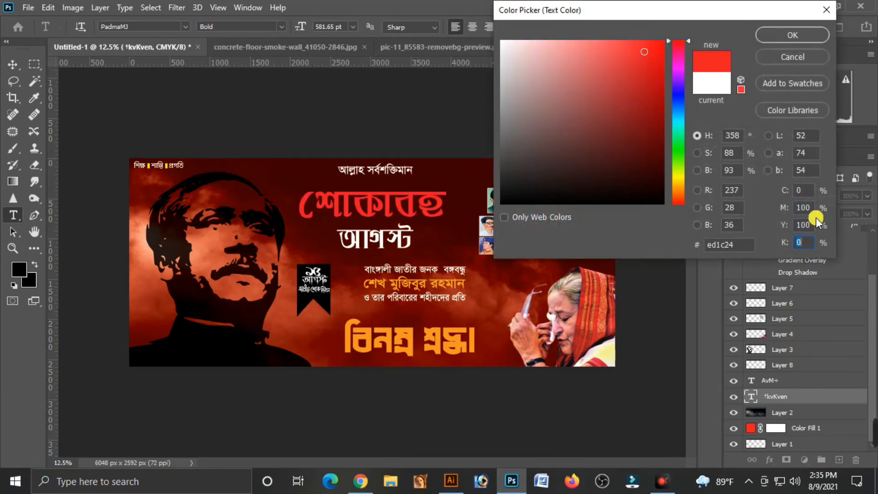
left_click(805, 34)
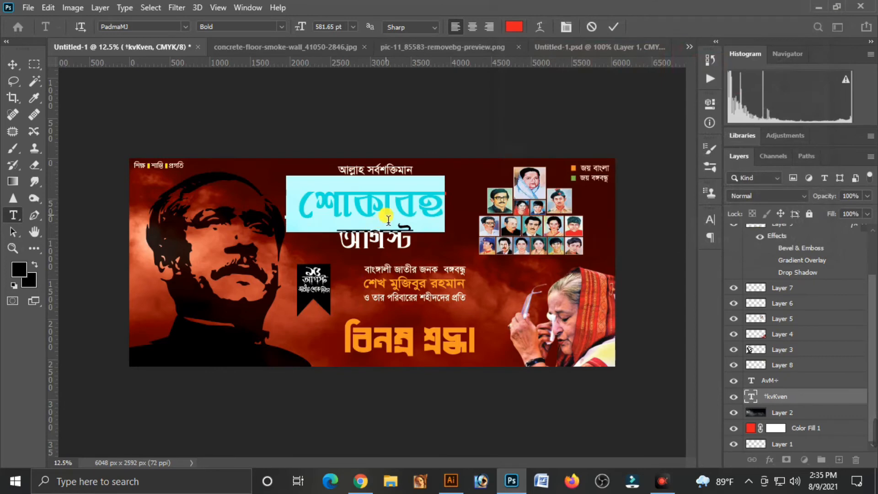
left_click(13, 64)
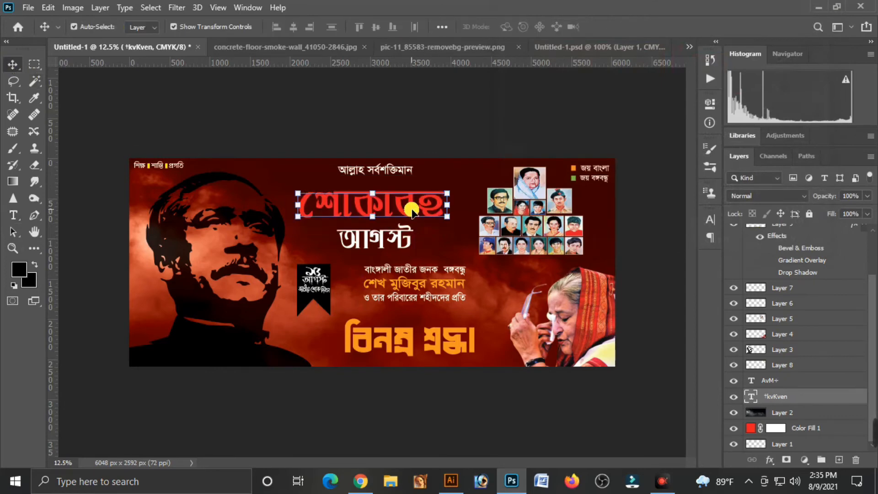
Step: Add a Bevel & Emboss effect to the "শোকাবহ" title with the Smooth technique and an altitude of 35°
left_click(771, 462)
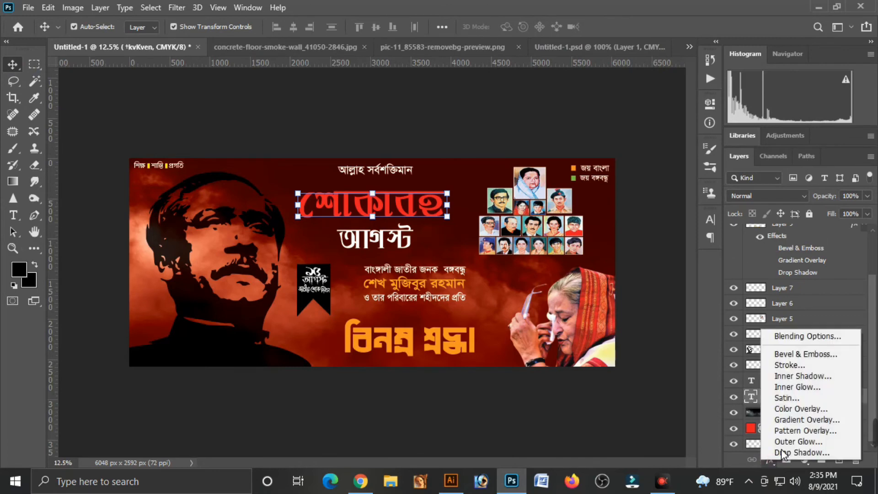
left_click(803, 355)
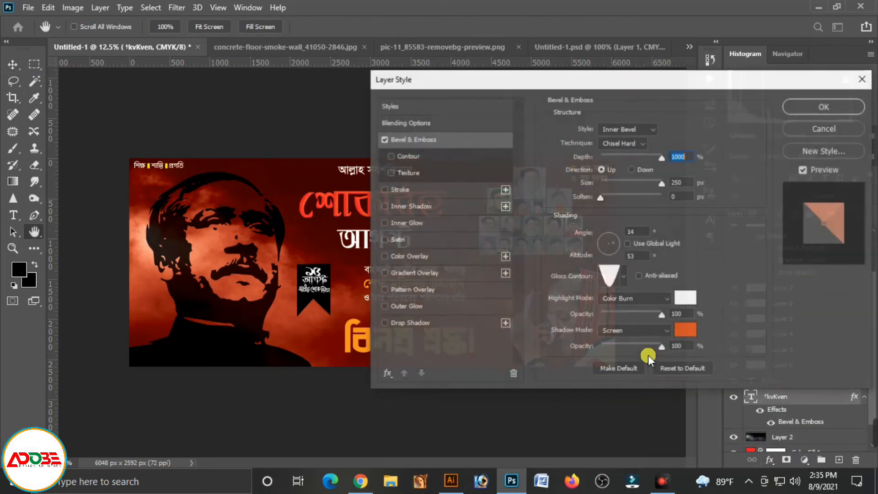
left_click(446, 141)
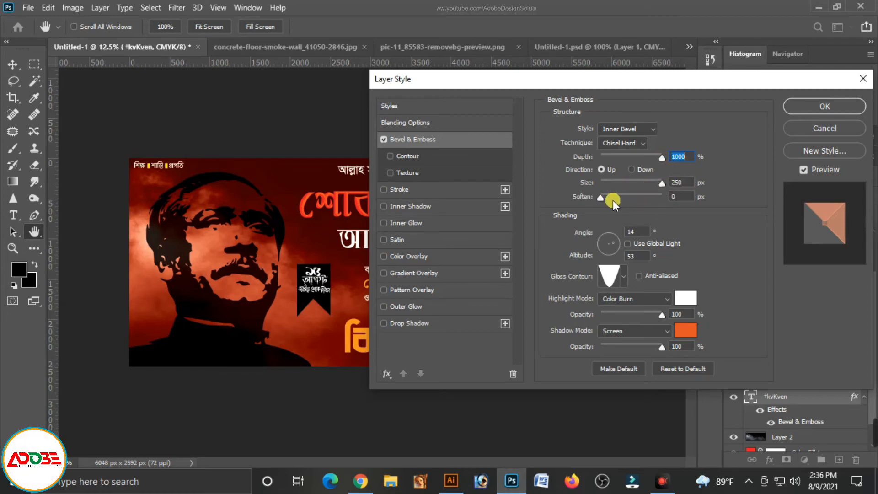
left_click(627, 143)
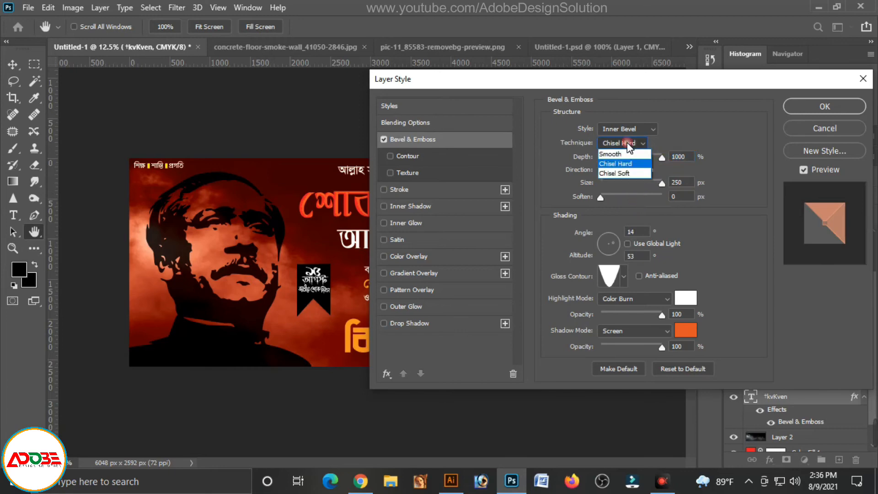
left_click(613, 154)
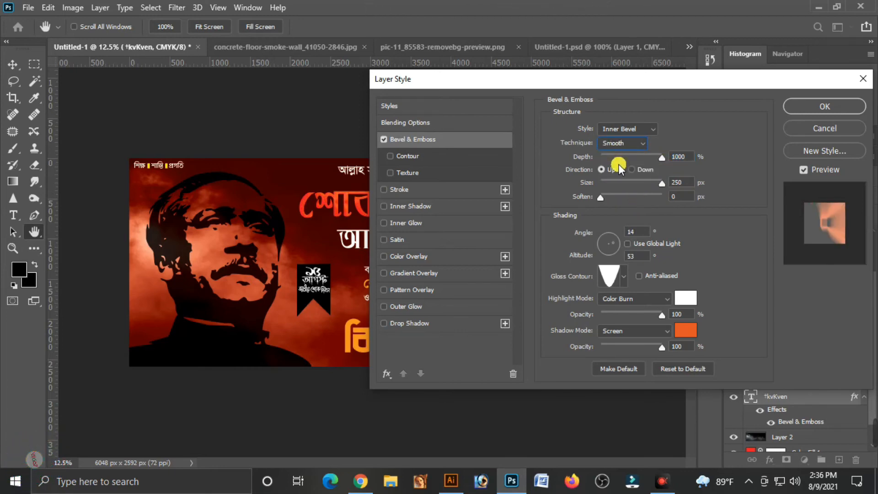
left_click(637, 256)
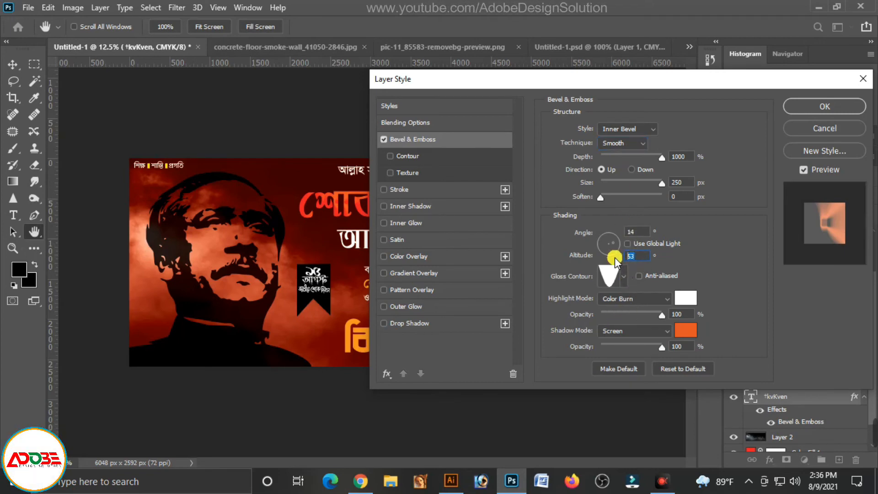
type("35")
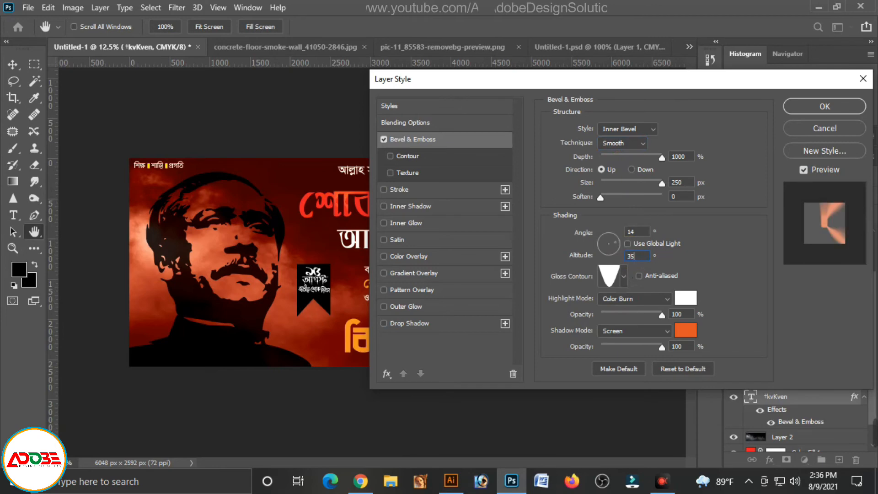
Step: Set the bevel's shadow color to yellow with CMYK values 0, 0, 100, 0
left_click(690, 335)
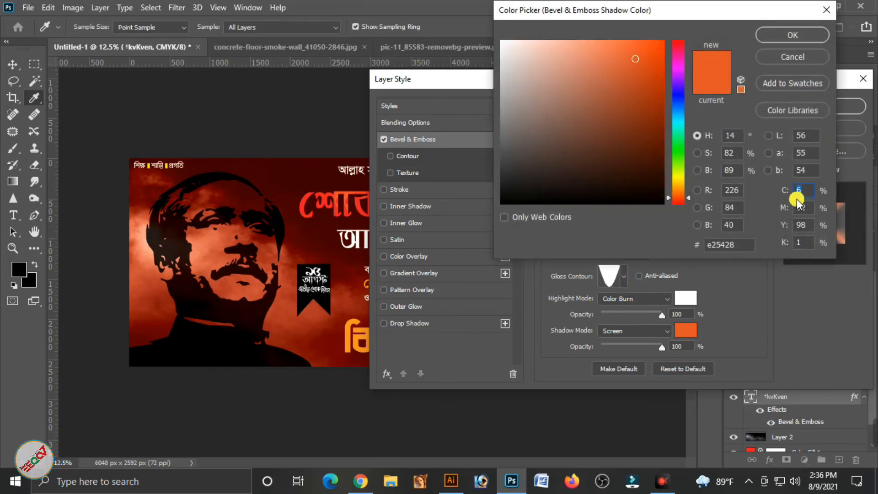
type("0")
key("Tab")
type("0")
key("Tab")
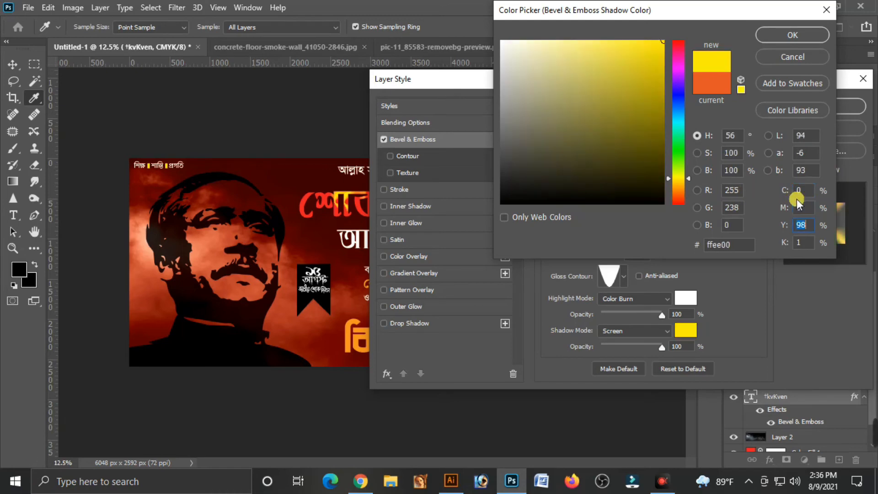
type("100")
key("Tab")
type("0")
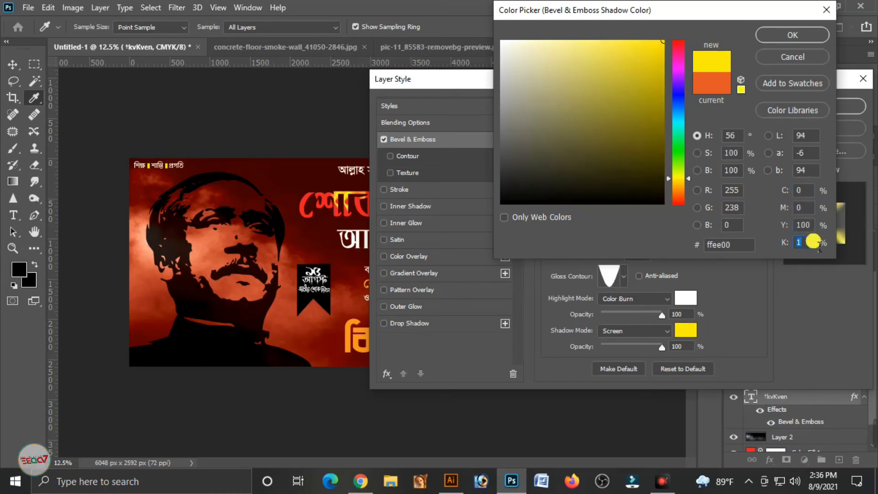
left_click(791, 35)
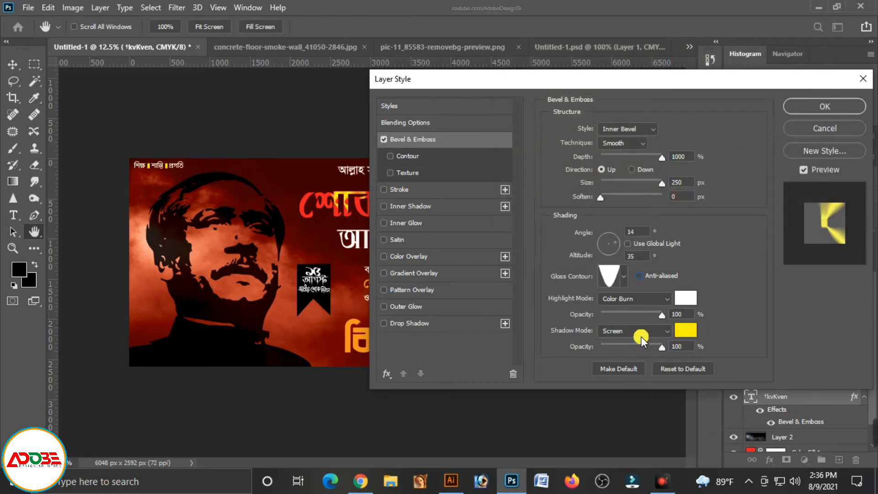
Step: Set the bevel's highlight mode to Multiply, apply the layer style and deselect the "শোকাবহ" title
left_click(659, 296)
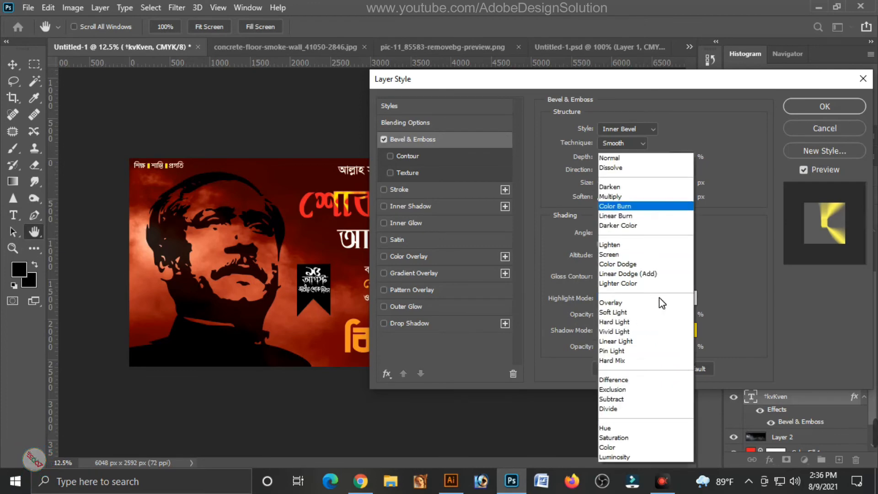
left_click(614, 197)
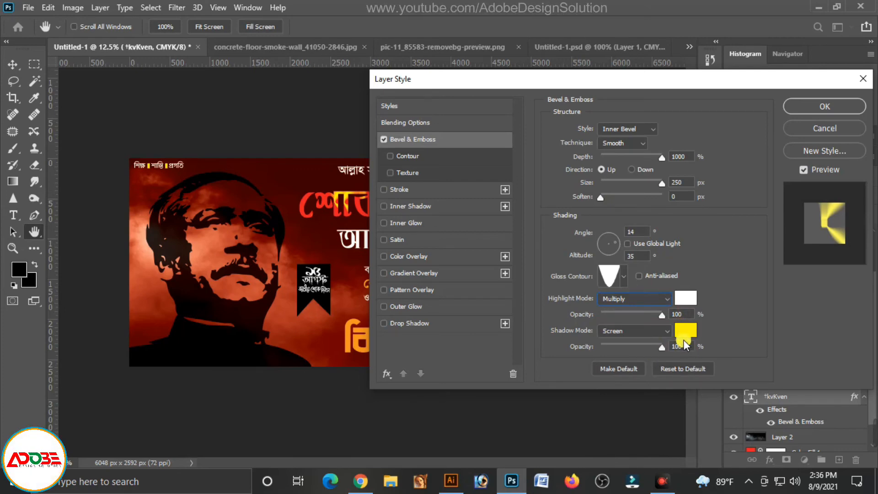
left_click(817, 104)
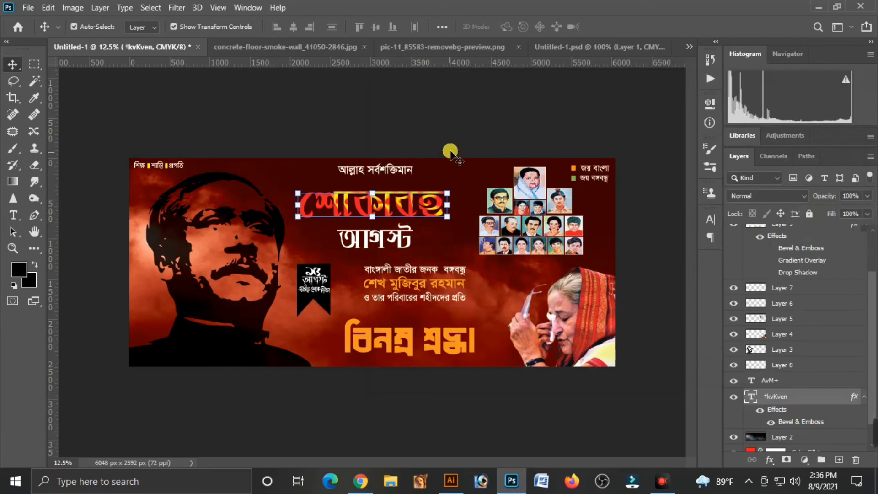
left_click(449, 151)
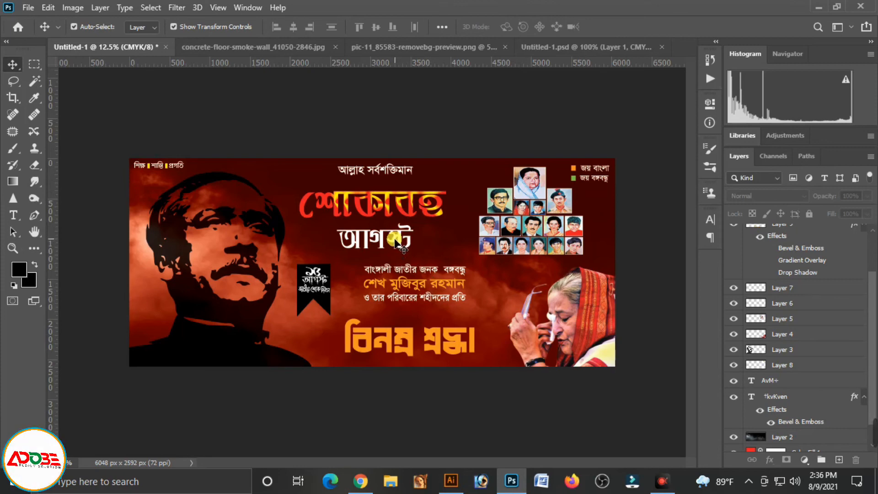
Step: Give the "বিনম্র শ্রদ্ধা" lettering a solid red linear Gradient Overlay at 112° and 150% scale
left_click(399, 337)
left_click(401, 335)
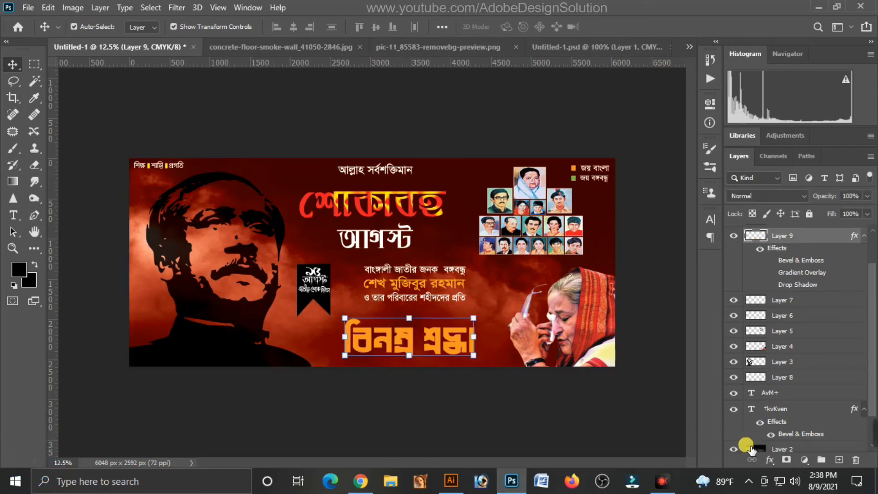
left_click(769, 460)
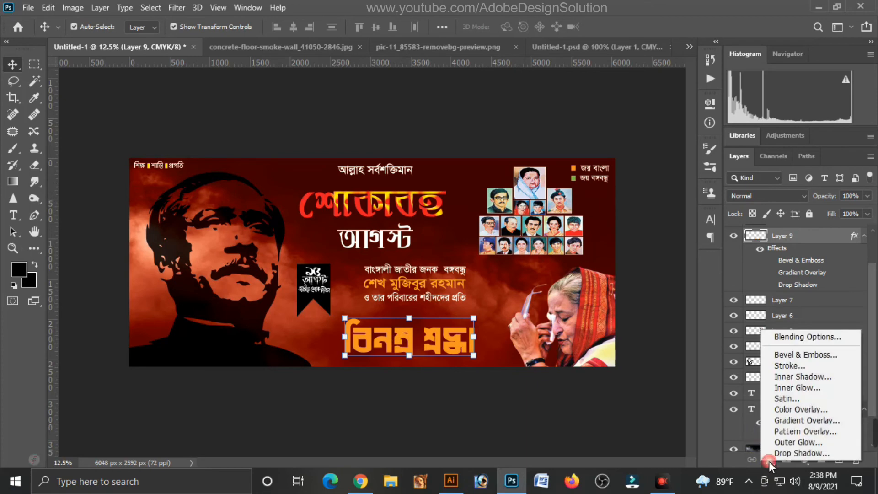
left_click(798, 420)
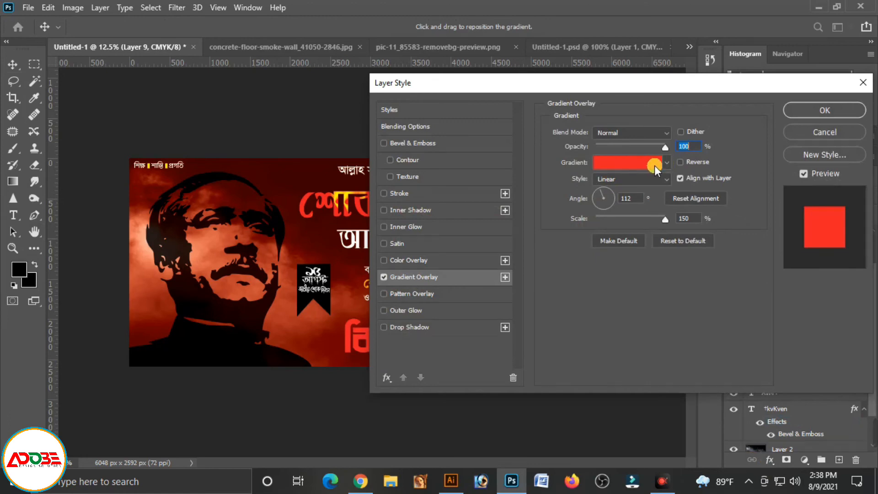
left_click(644, 163)
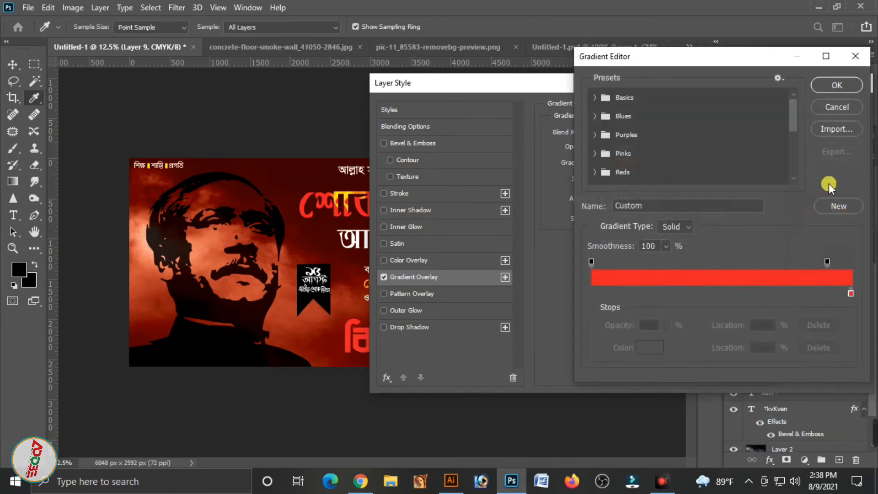
left_click(837, 83)
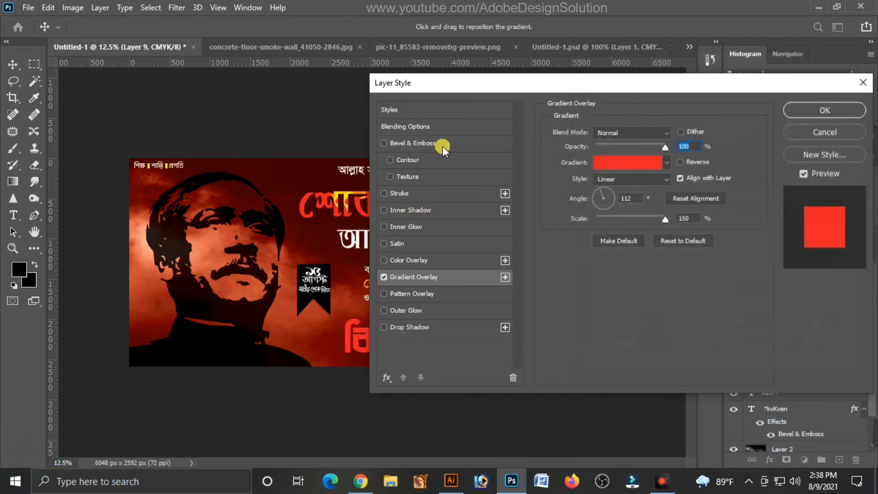
Step: Enable Bevel & Emboss on the "বিনম্র শ্রদ্ধা" lettering and set its altitude to 35°
left_click(405, 142)
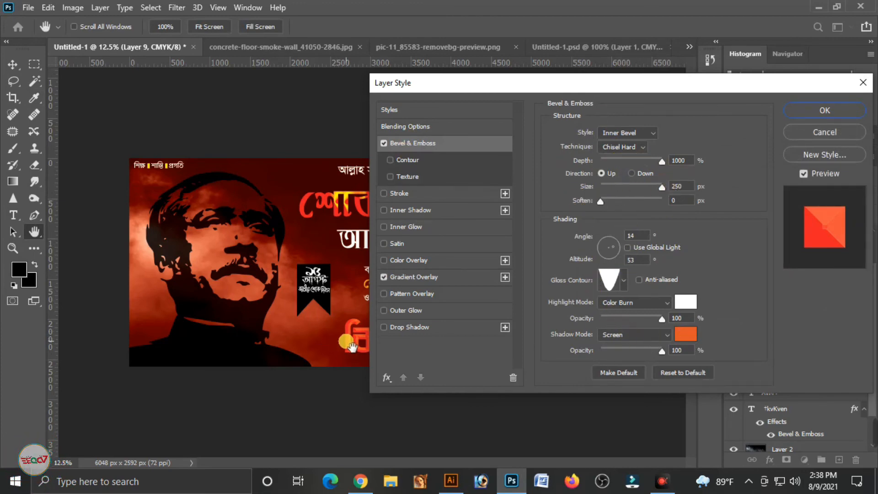
left_click(640, 261)
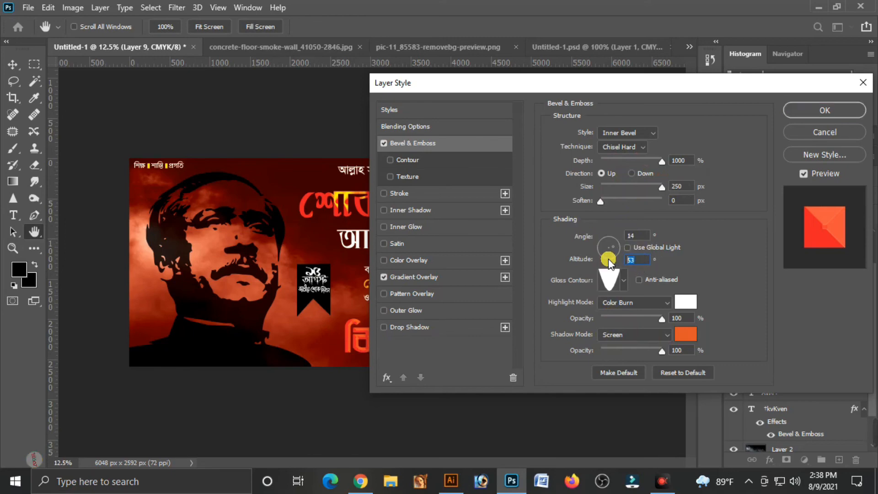
type("35")
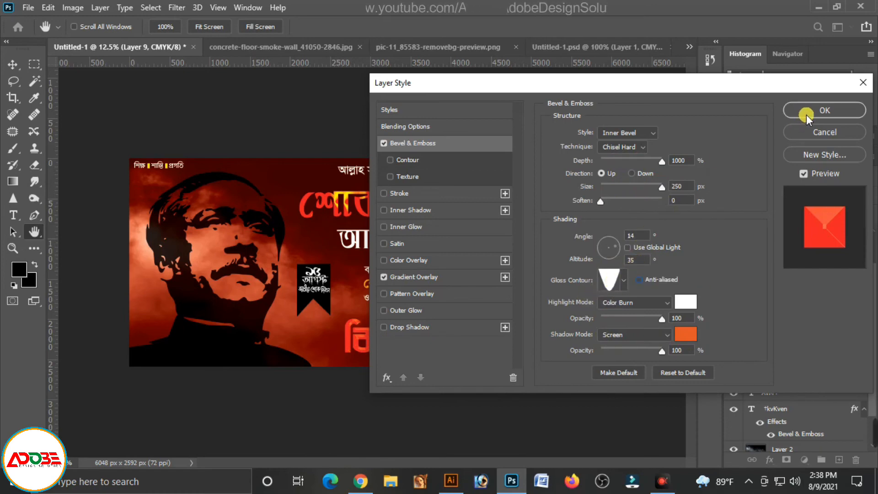
Step: Add a Drop Shadow with 33 px distance, 25% spread and 79 px size to the "বিনম্র শ্রদ্ধা" lettering and apply the style
left_click(398, 325)
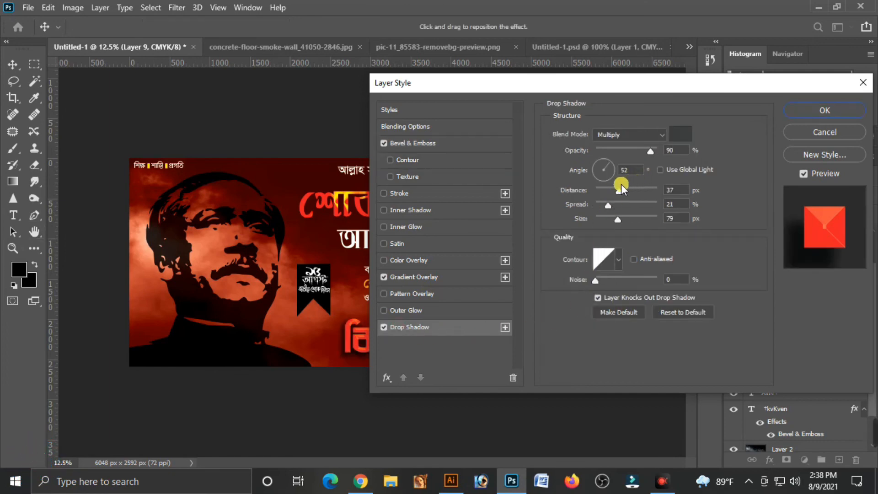
left_click_drag(618, 188, 618, 218)
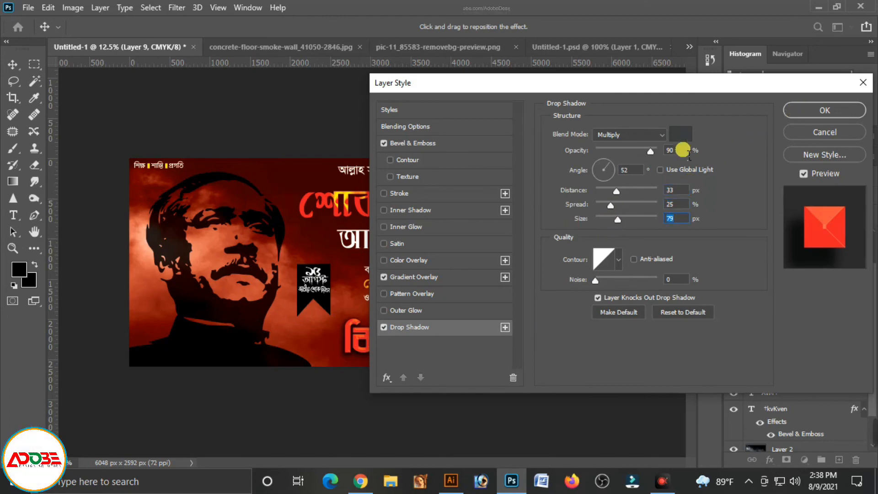
left_click(814, 111)
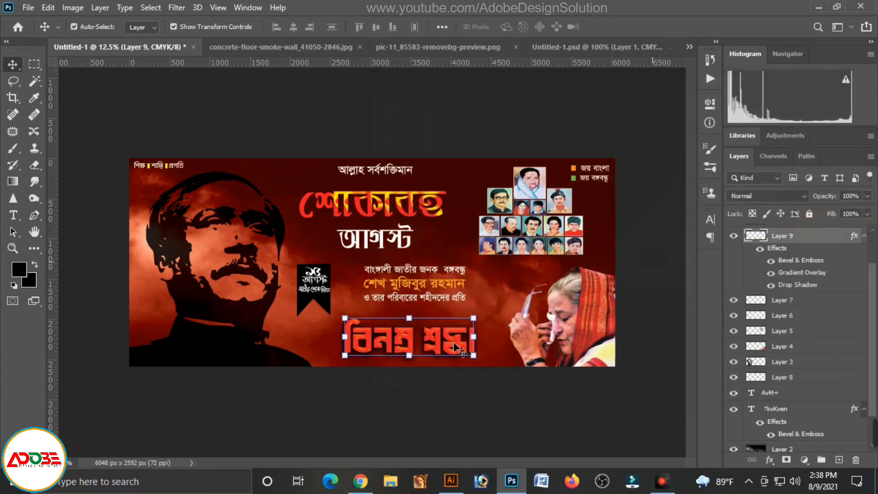
left_click(503, 293)
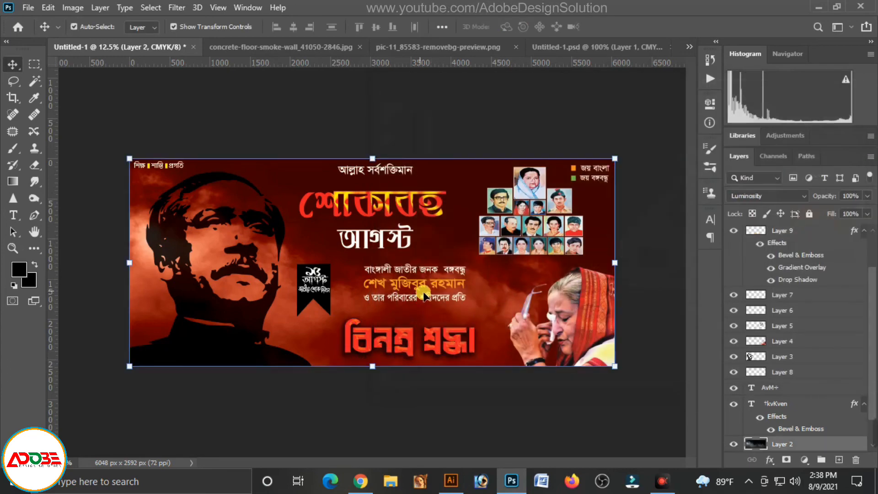
Step: Cut the red splatter shape in Illustrator and paste it into the Photoshop banner above the "আগস্ট" text layer
left_click(379, 237)
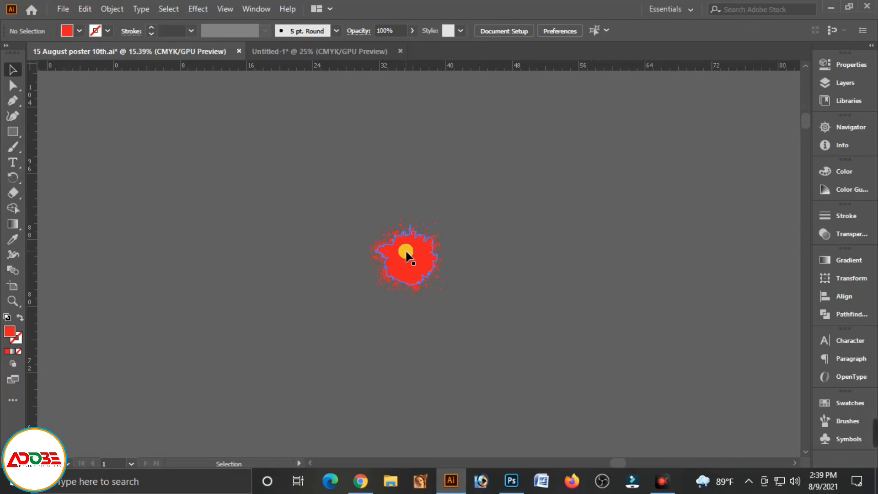
left_click(405, 255)
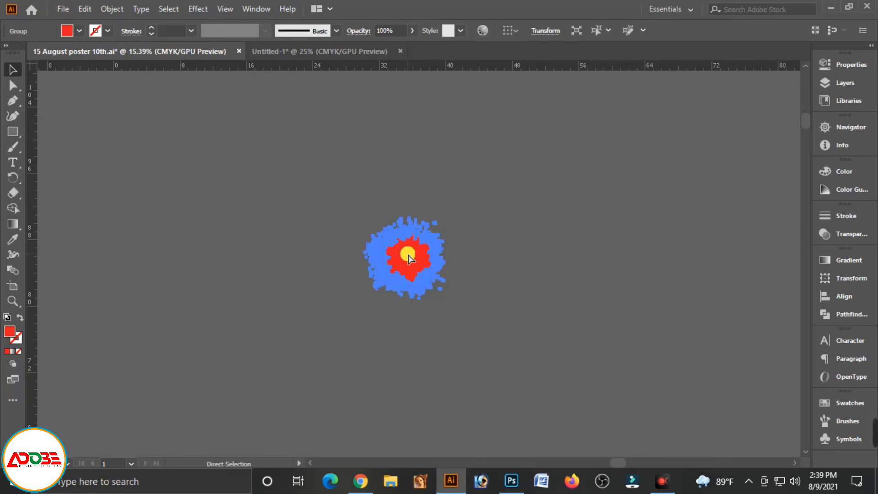
key("ctrl+x")
left_click(484, 481)
left_click(511, 479)
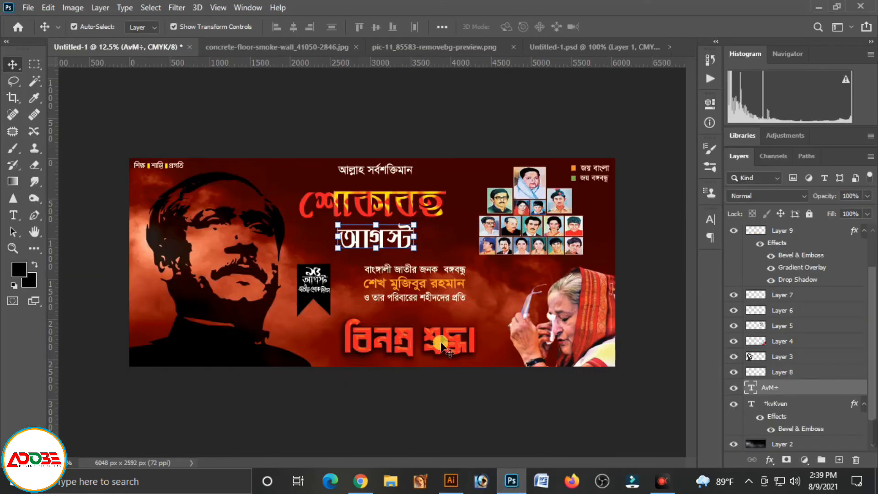
key("ctrl+v")
left_click(490, 124)
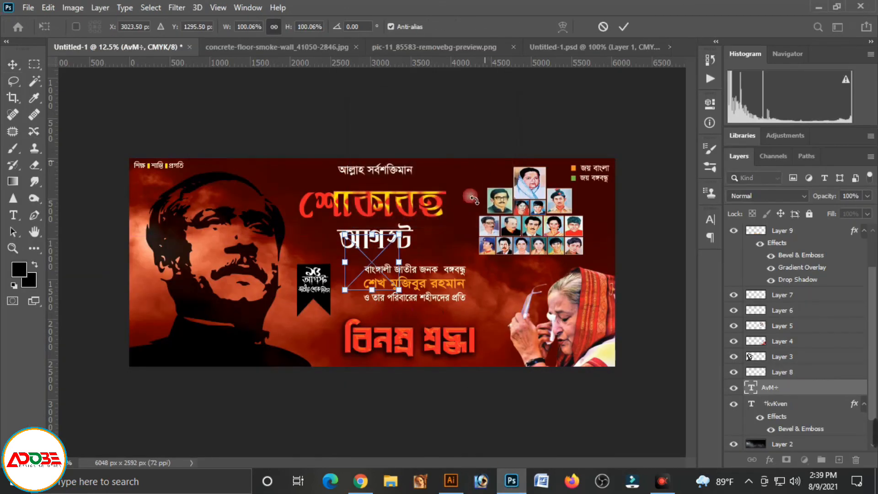
Step: Move the red splatter over the middle of the "আগস্ট" text, and select that text layer
left_click(388, 277)
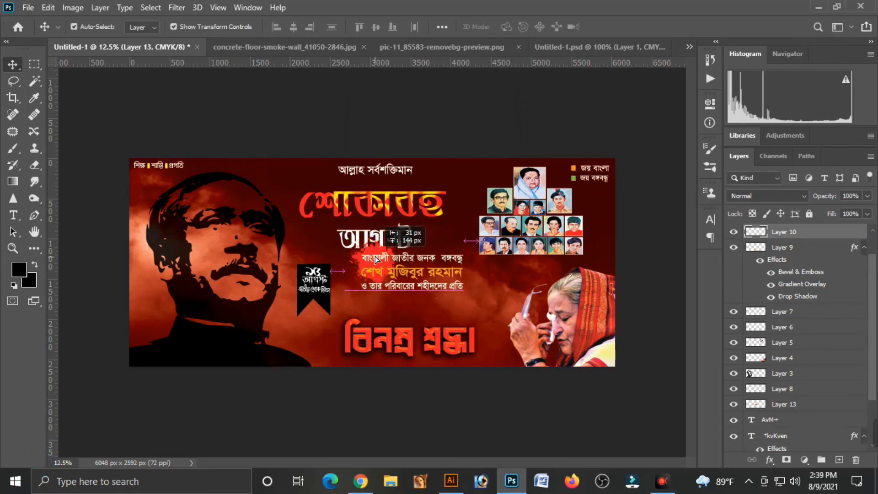
scroll(323, 216, "up", 5)
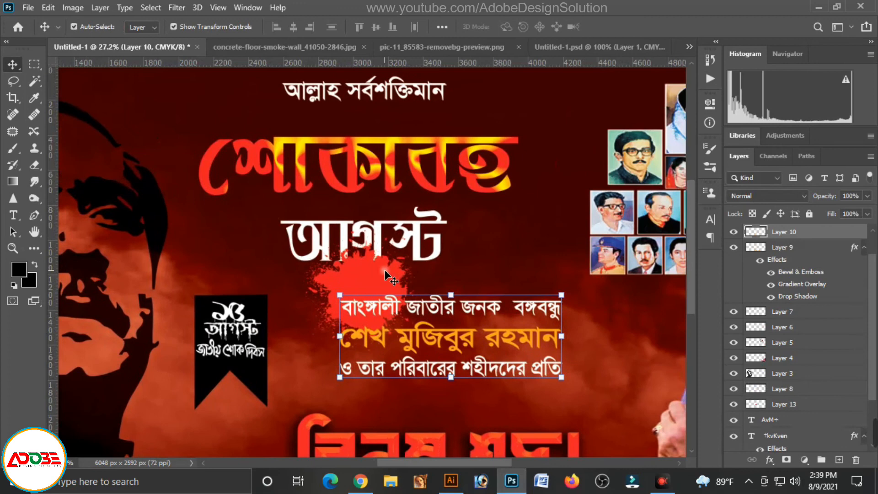
left_click_drag(385, 270, 373, 232)
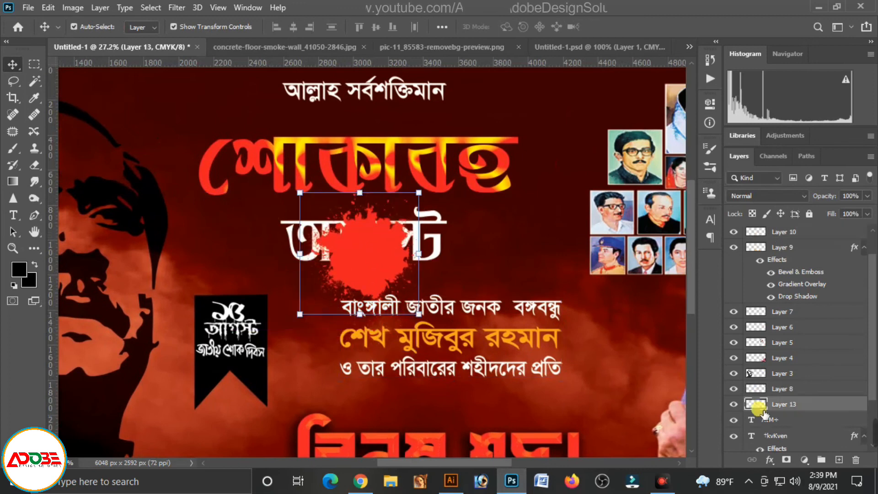
left_click(448, 249)
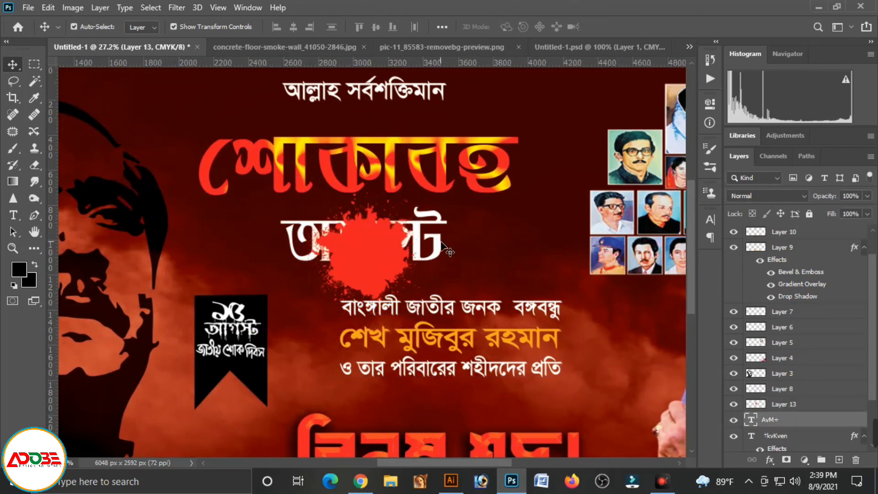
Step: Clip the red splatter layer to the "আগস্ট" text layer so the splatter colours only the lettering
left_click(373, 286)
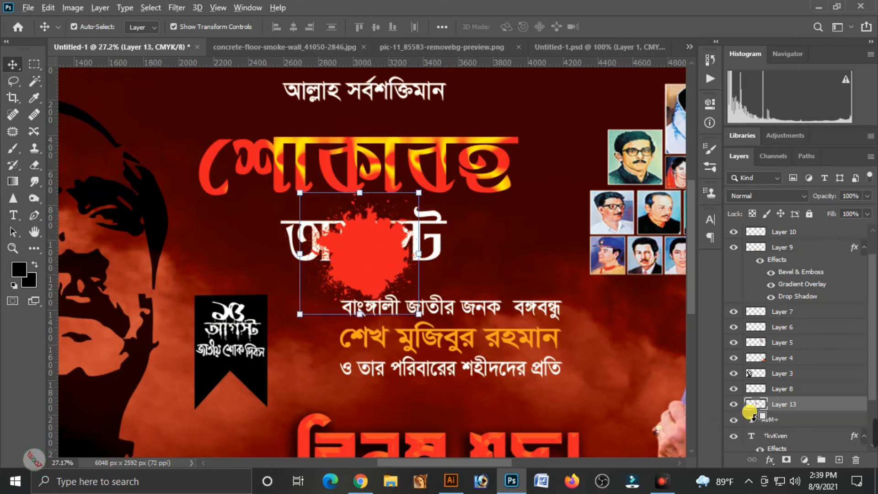
key("alt")
left_click(751, 416, "alt")
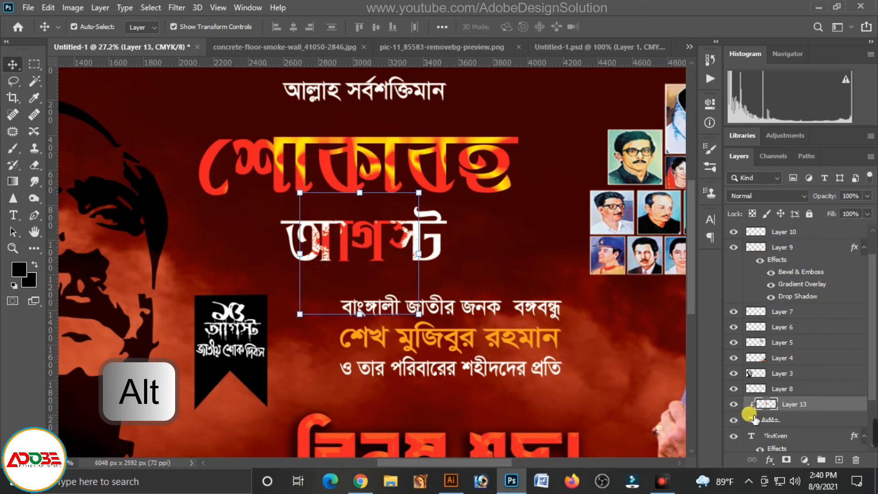
left_click(501, 256)
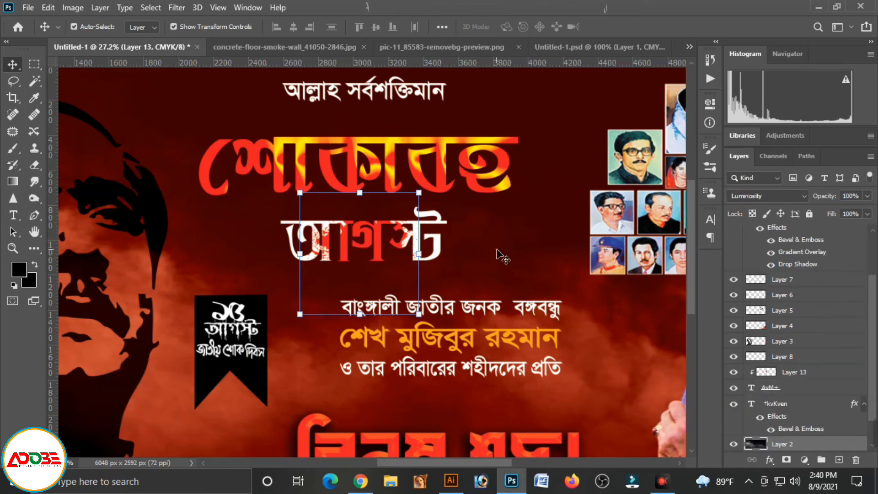
Step: Examine the whole banner composition with no layer selected
left_click(413, 255)
key("ctrl+minus")
key("ctrl+minus")
key("ctrl+minus")
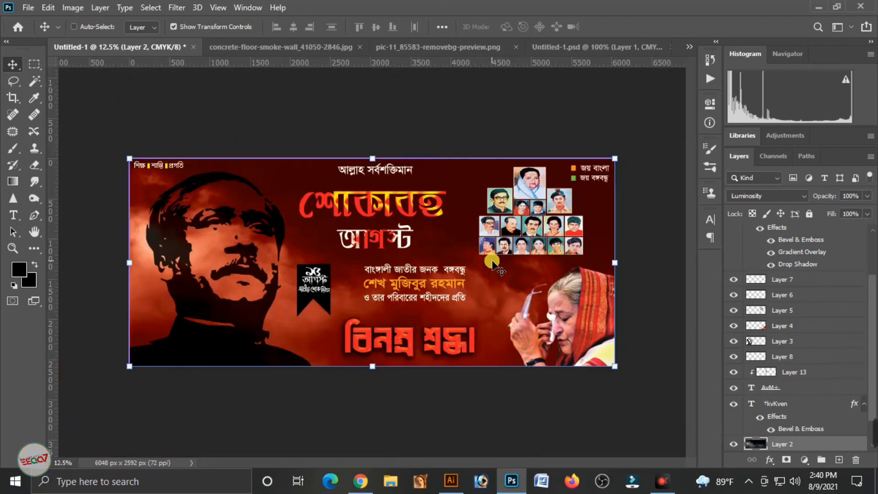
left_click_drag(147, 130, 191, 167)
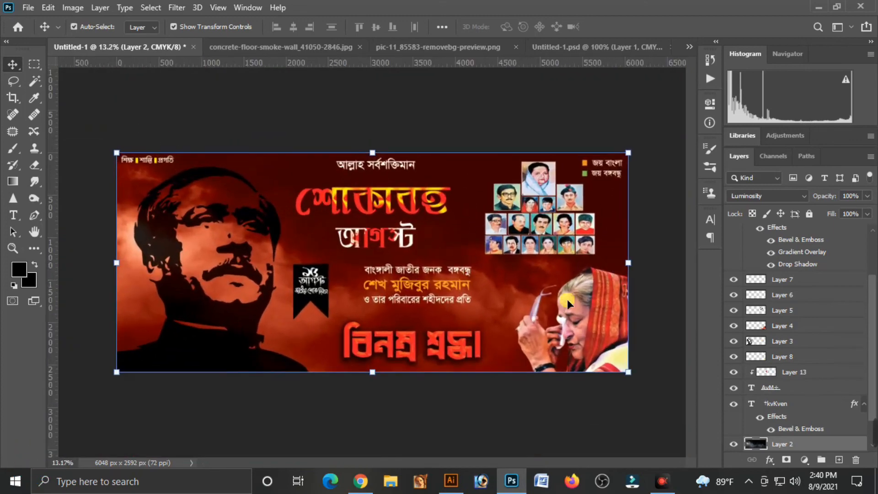
left_click(670, 209)
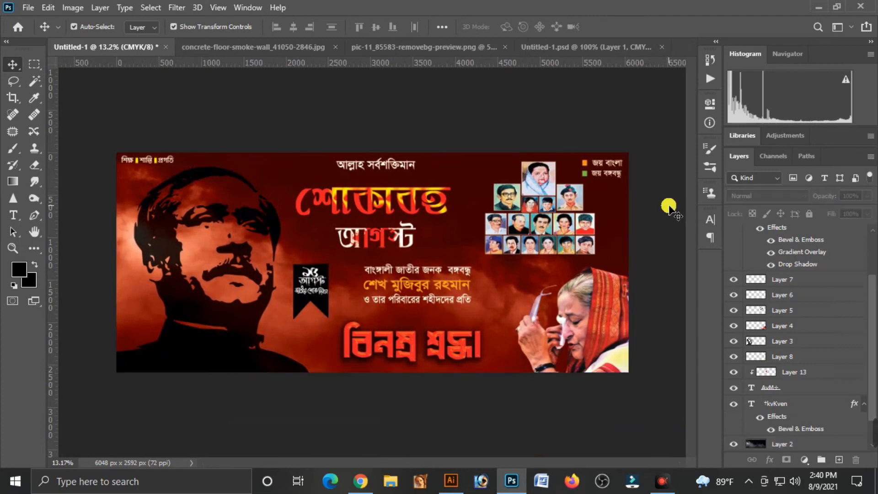